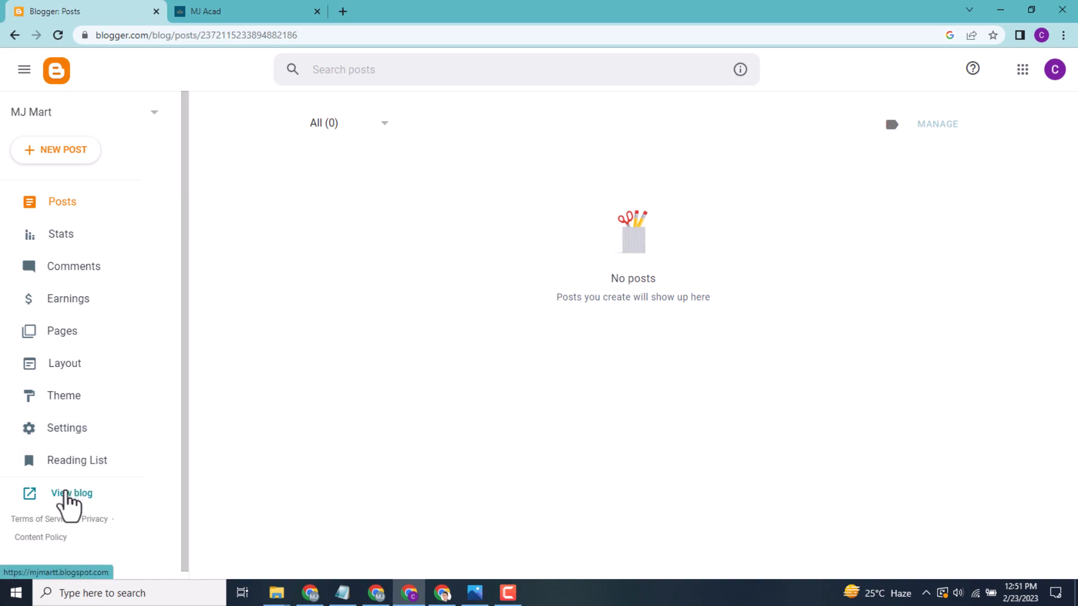
View the MJ Mart blog's current appearance, then return to the Blogger dashboard.
{"action": "left_click", "coordinate": [66, 494]}
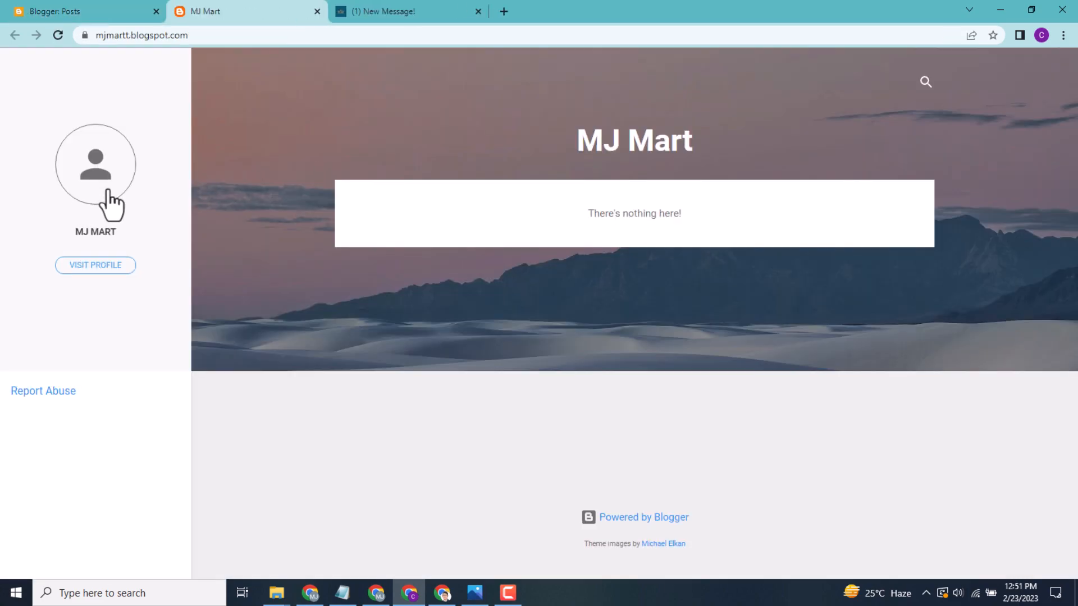
{"action": "left_click_drag", "start_coordinate": [579, 144], "coordinate": [751, 162]}
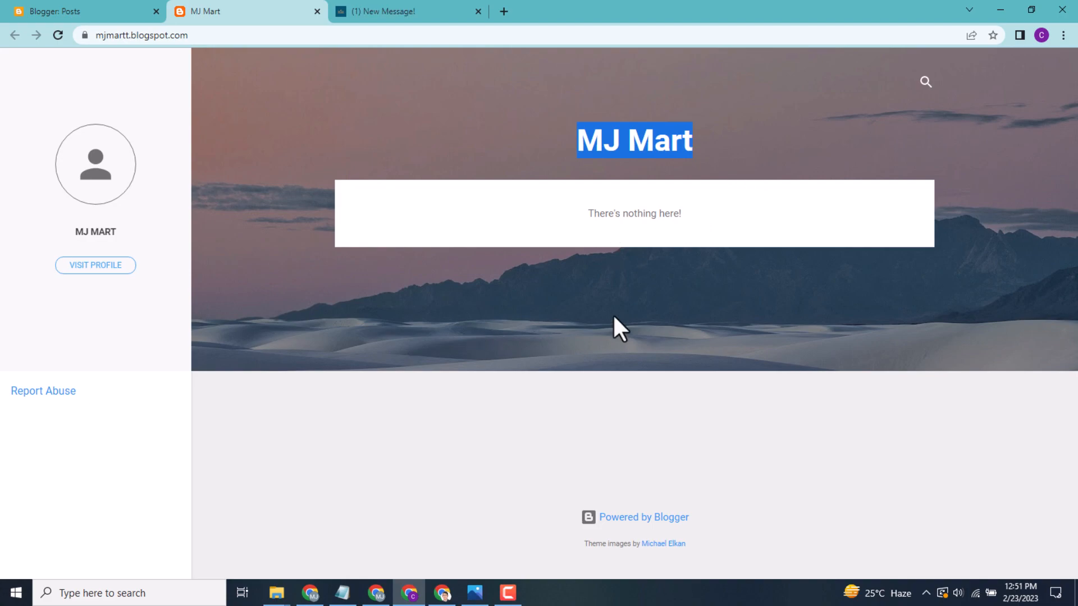
{"action": "left_click", "coordinate": [437, 436]}
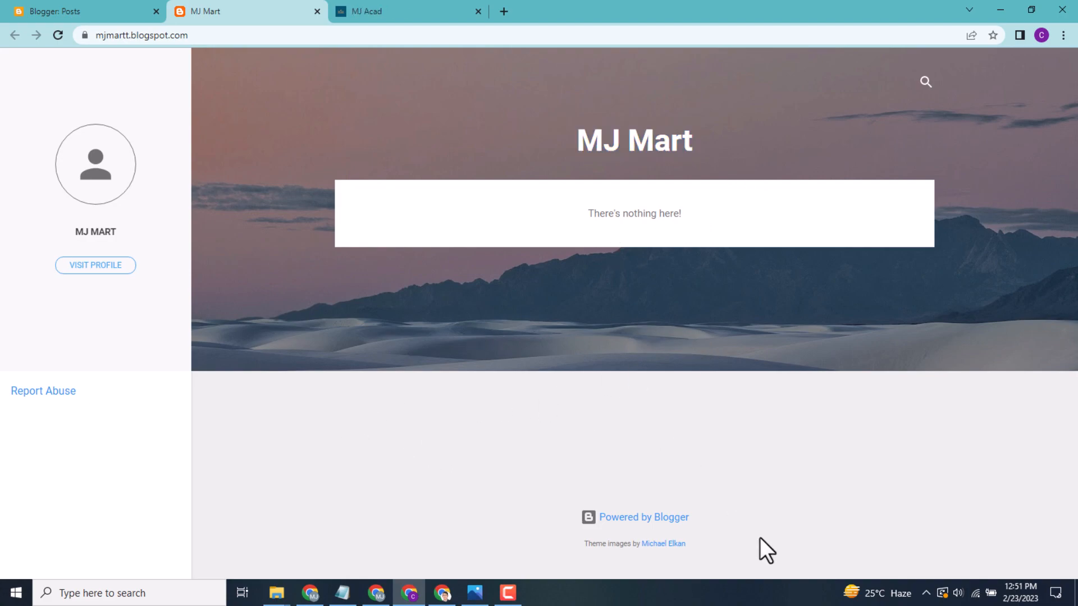
{"action": "left_click_drag", "start_coordinate": [759, 538], "coordinate": [594, 487]}
{"action": "left_click", "coordinate": [528, 485]}
{"action": "left_click", "coordinate": [32, 2]}
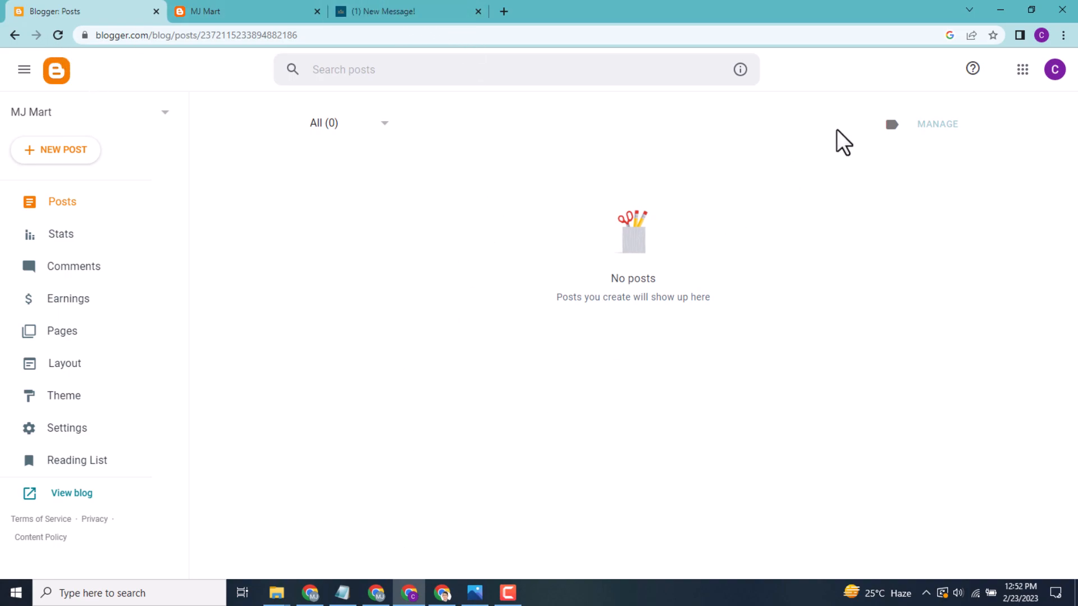
Switch to File Explorer and open the Downloads folder from This PC.
{"action": "left_click", "coordinate": [996, 10]}
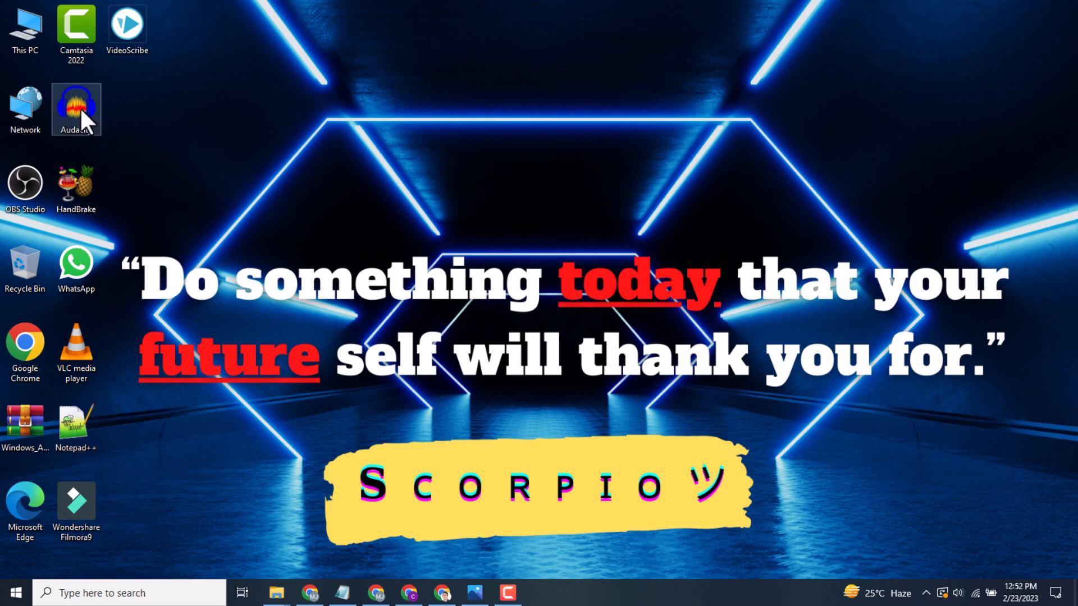
{"action": "double_click", "coordinate": [35, 43]}
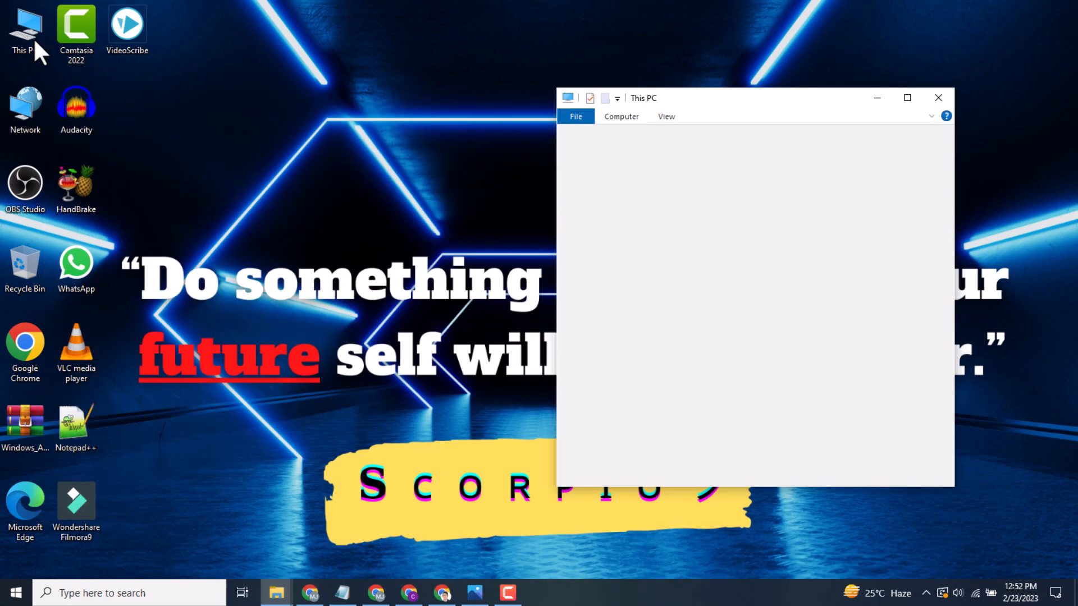
{"action": "left_click", "coordinate": [907, 100]}
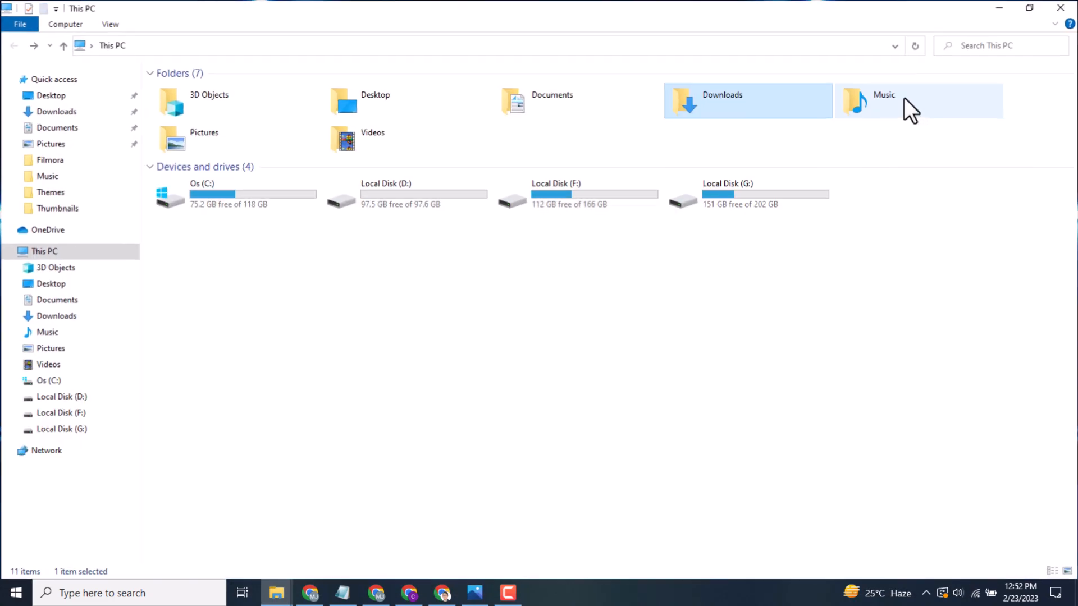
{"action": "double_click", "coordinate": [759, 95]}
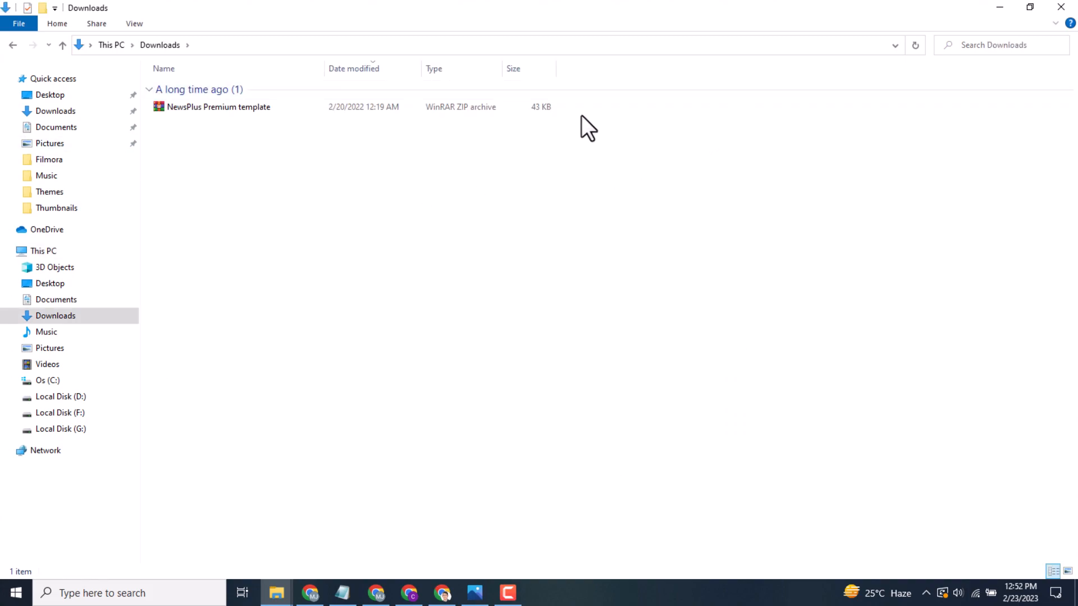
Extract the NewsPlus Premium template ZIP archive directly into the Downloads folder.
{"action": "left_click", "coordinate": [471, 106]}
{"action": "left_click", "coordinate": [428, 144]}
{"action": "right_click", "coordinate": [311, 110]}
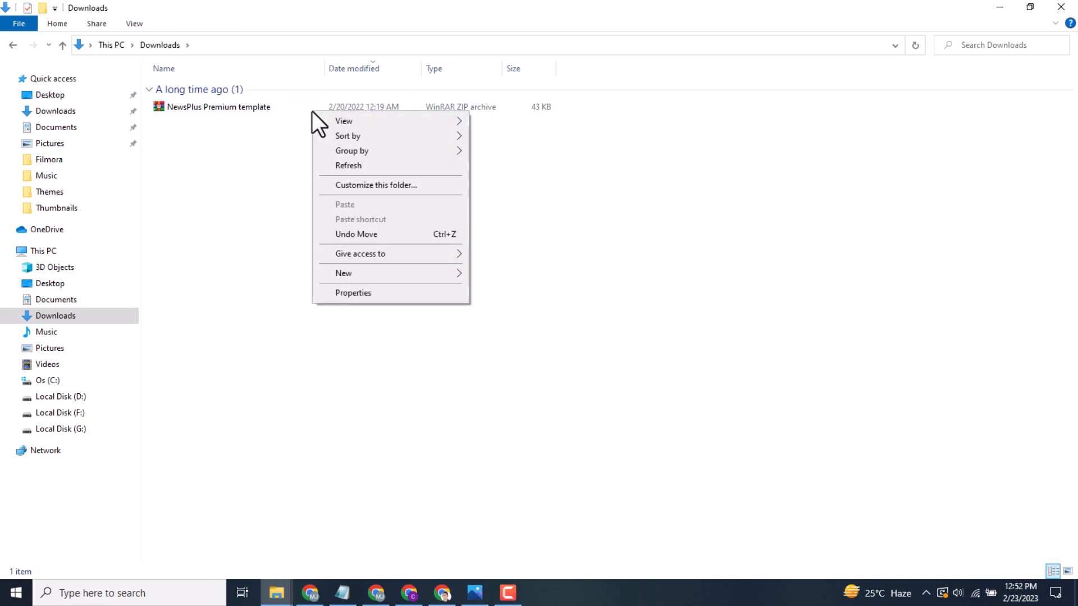
{"action": "left_click", "coordinate": [298, 107]}
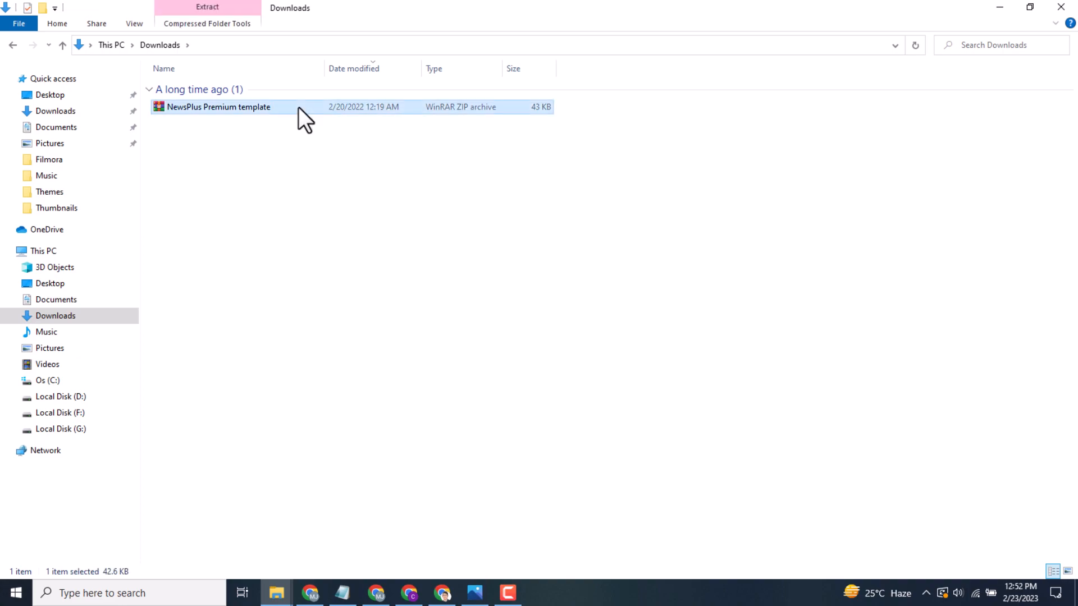
{"action": "right_click", "coordinate": [298, 107]}
{"action": "left_click", "coordinate": [322, 174]}
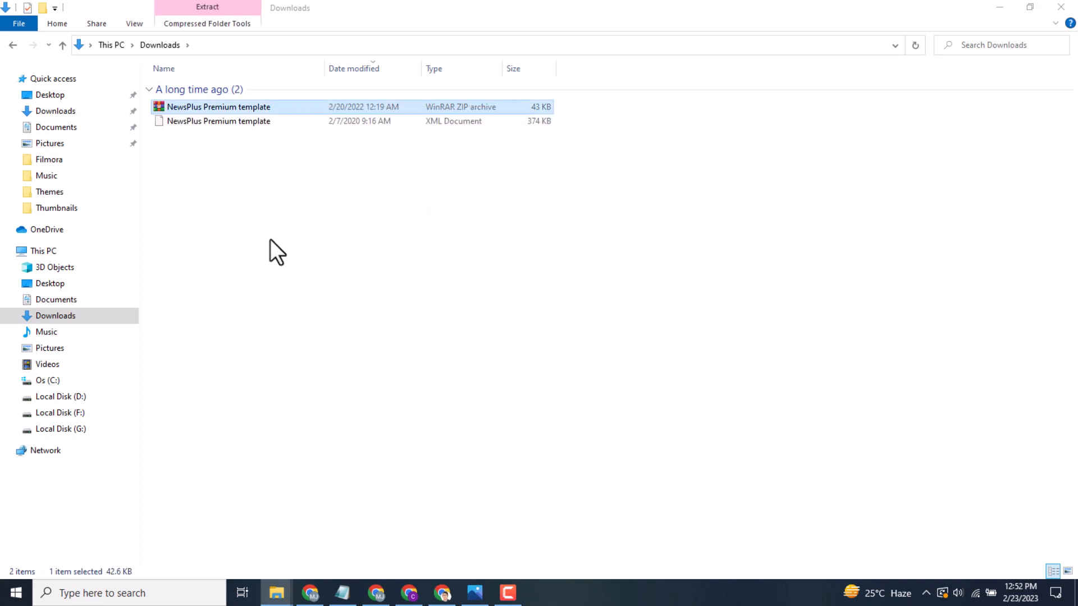
Open the extracted NewsPlus Premium template XML file in Notepad.
{"action": "left_click", "coordinate": [438, 127]}
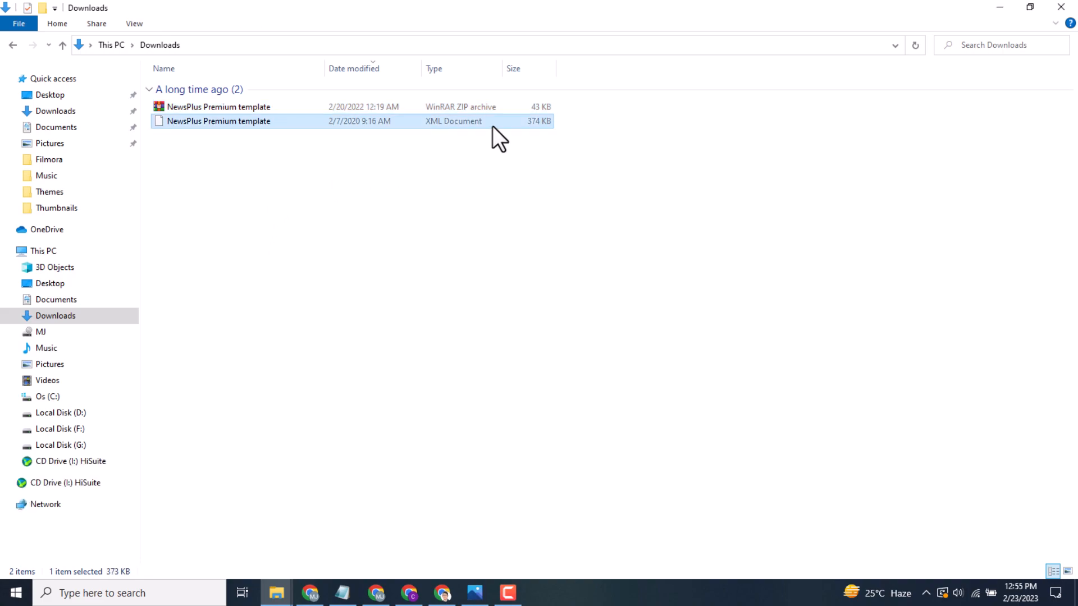
{"action": "right_click", "coordinate": [493, 126]}
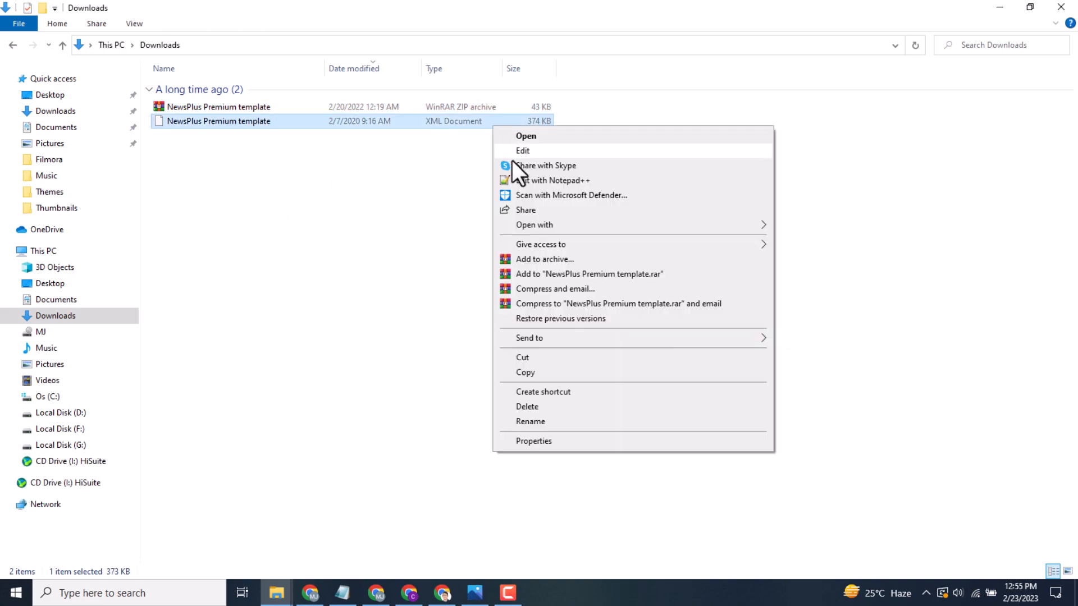
{"action": "mouse_move", "coordinate": [543, 227]}
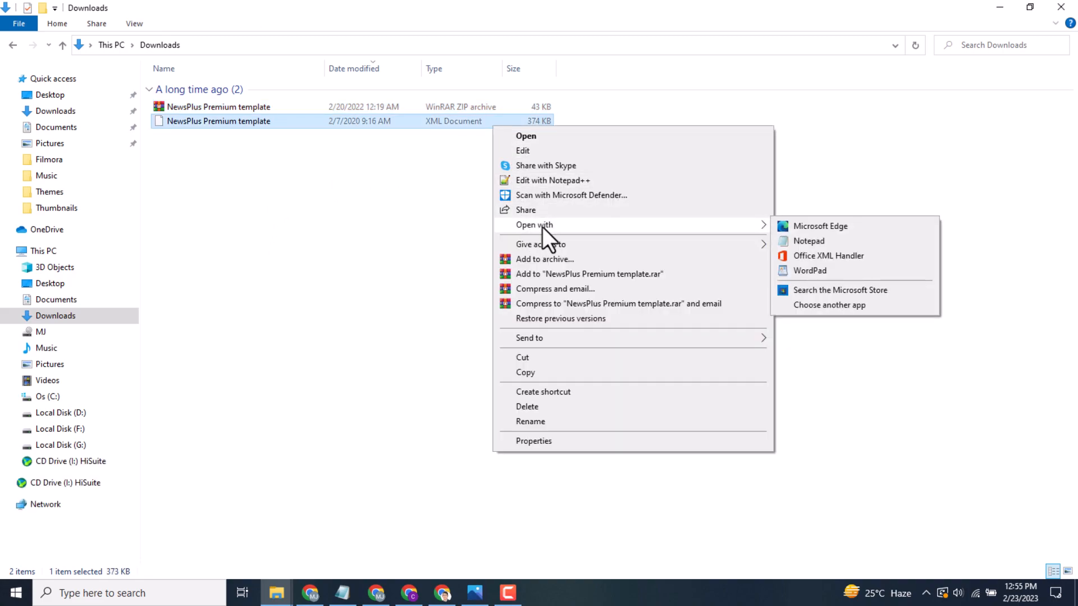
{"action": "left_click", "coordinate": [829, 239]}
{"action": "left_click", "coordinate": [376, 48]}
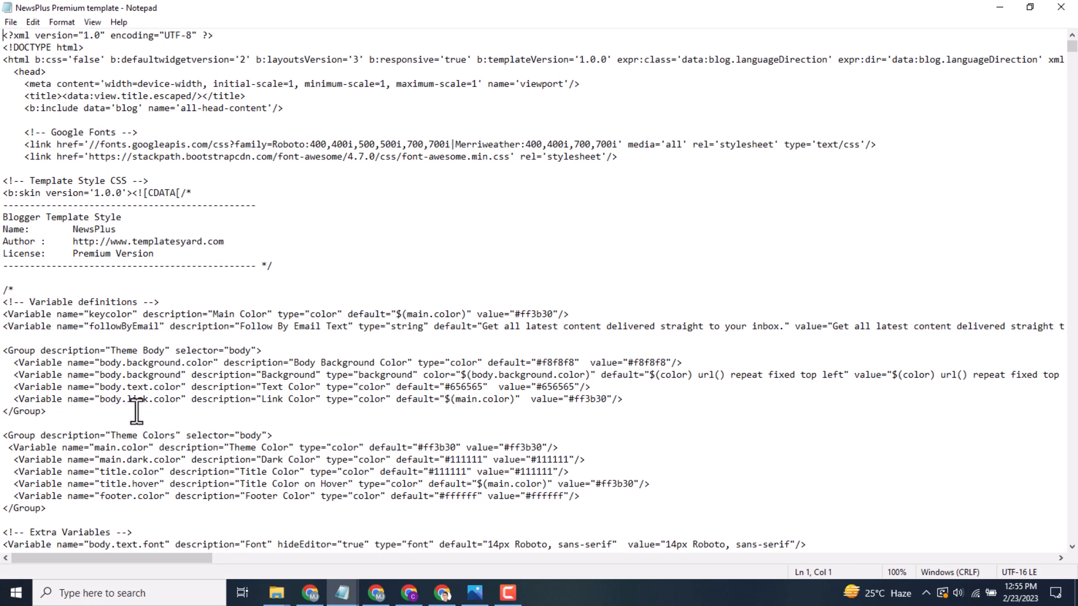
Check the template name and license entries in the code's header comment.
{"action": "left_click_drag", "start_coordinate": [74, 231], "coordinate": [115, 236]}
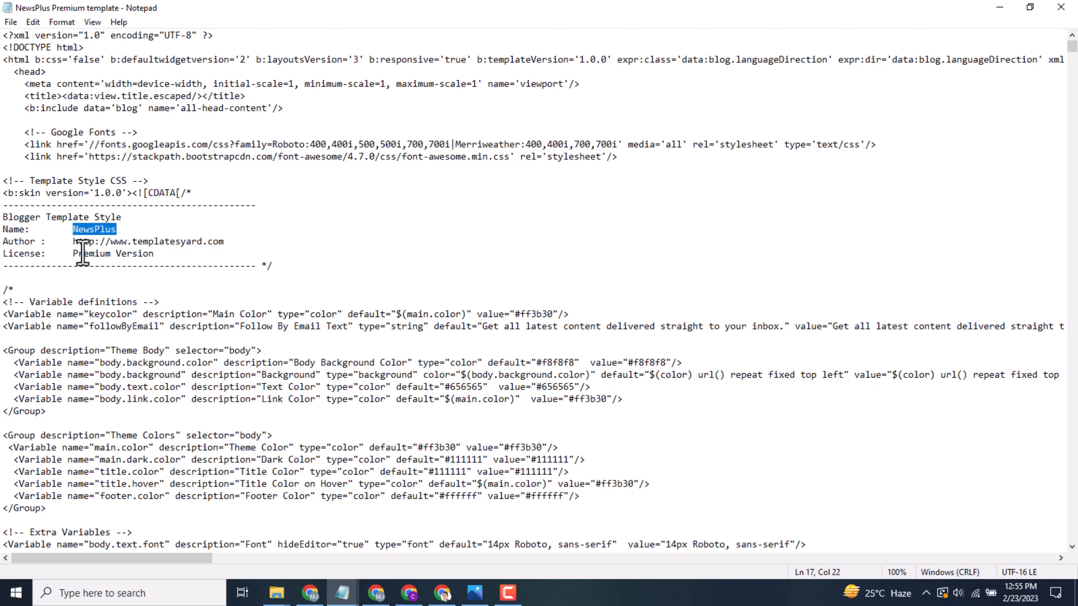
{"action": "left_click_drag", "start_coordinate": [75, 254], "coordinate": [150, 261]}
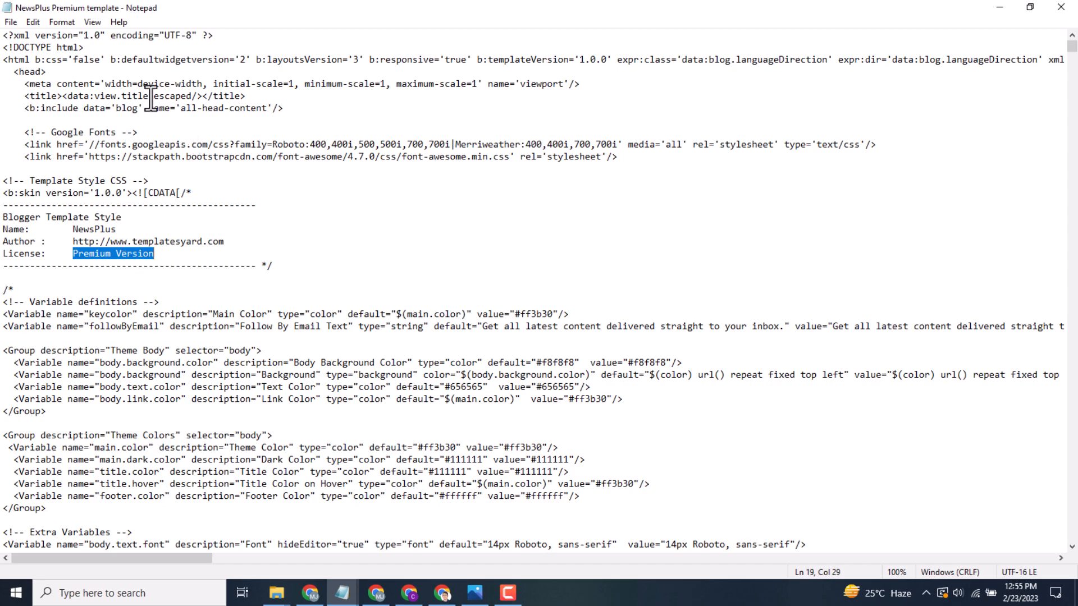
{"action": "left_click", "coordinate": [253, 143]}
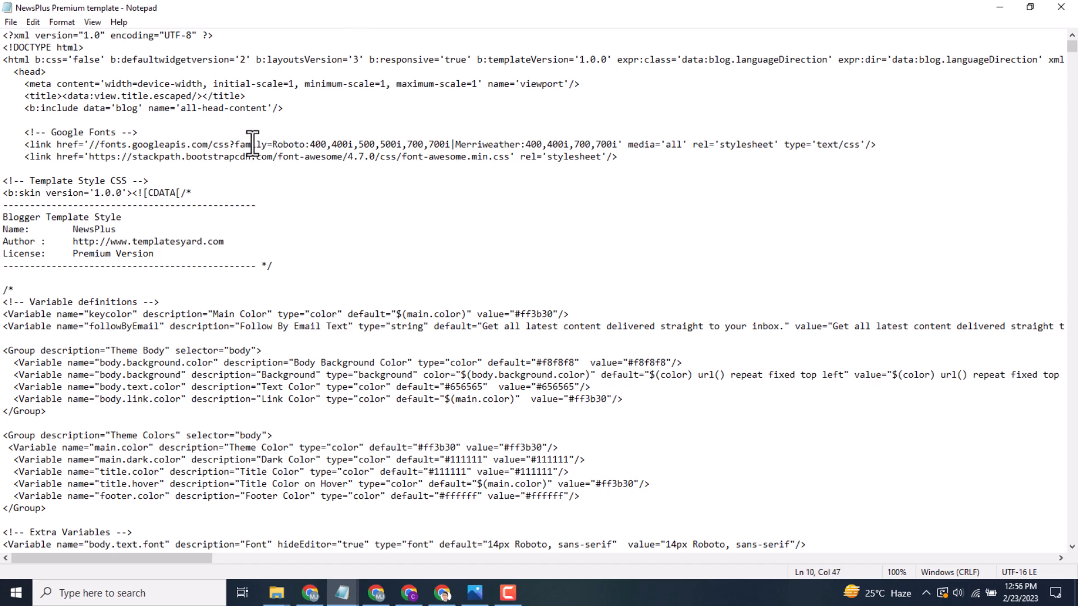
Copy the entire template code from the XML file.
{"action": "key", "text": "ctrl+a"}
{"action": "right_click", "coordinate": [98, 187]}
{"action": "left_click", "coordinate": [126, 228]}
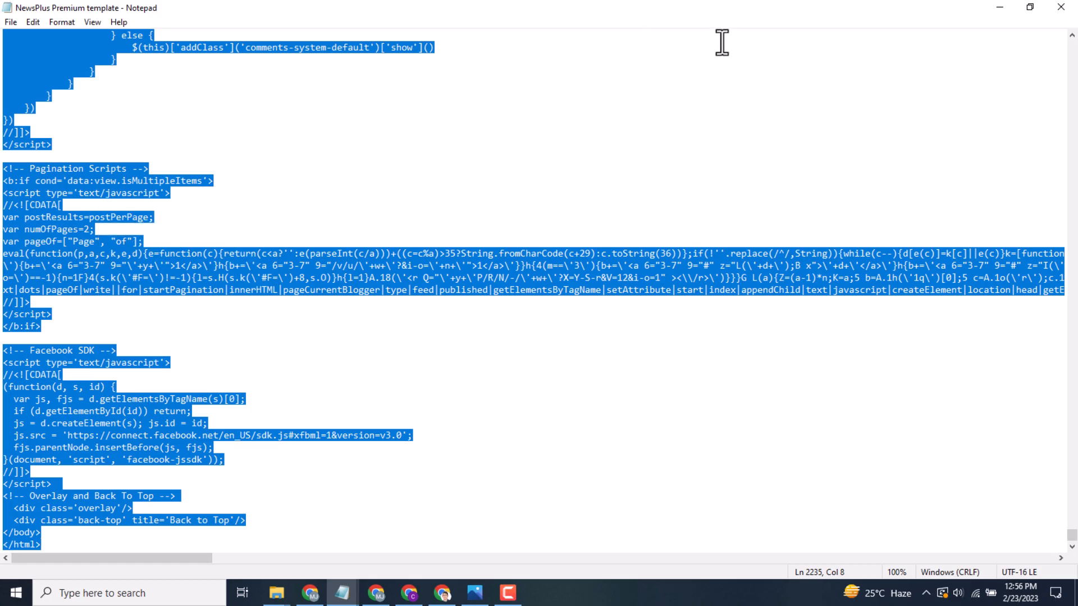
Switch back to Blogger in Chrome and open the current theme's HTML for editing.
{"action": "left_click", "coordinate": [1004, 8]}
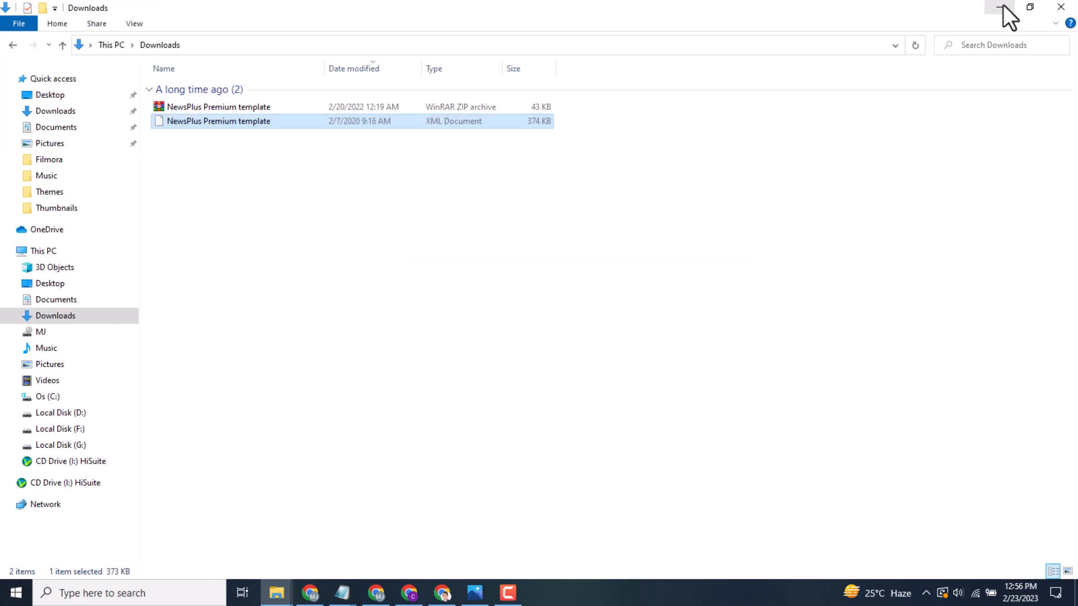
{"action": "left_click", "coordinate": [1005, 13]}
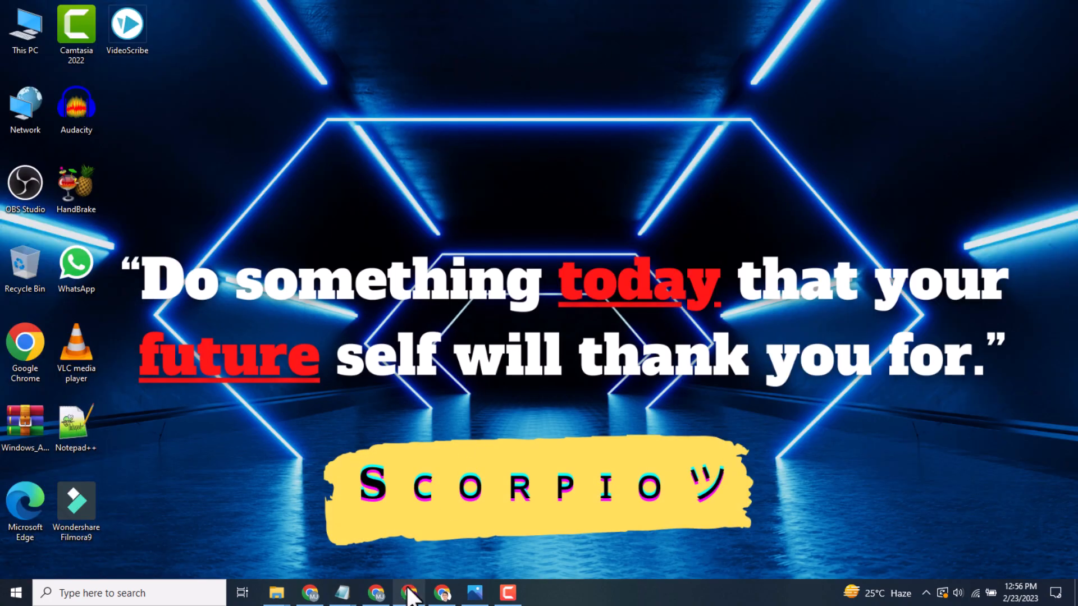
{"action": "left_click", "coordinate": [407, 596]}
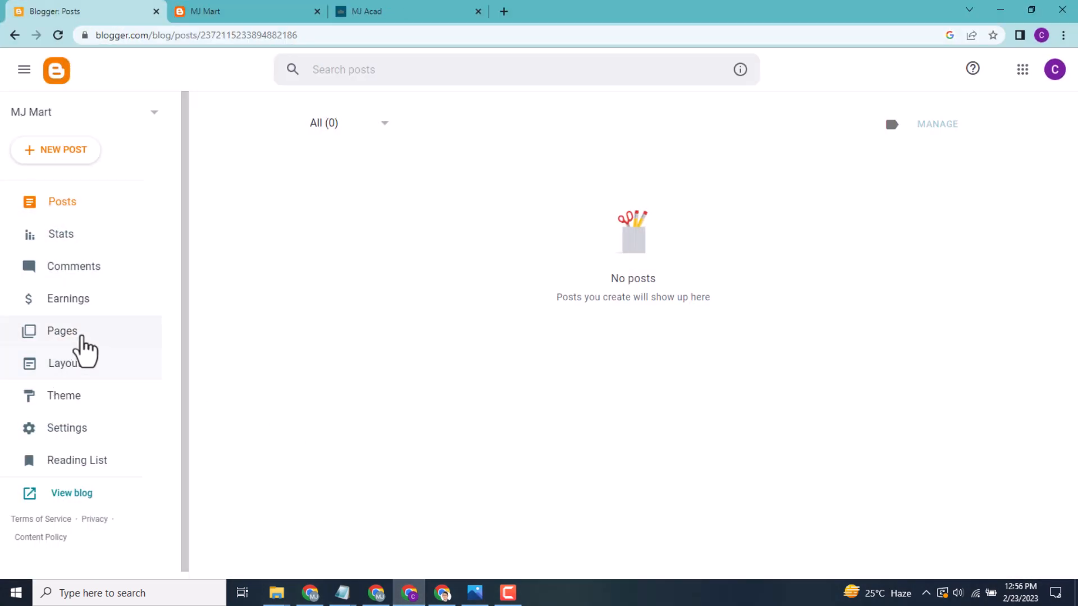
{"action": "left_click", "coordinate": [95, 398]}
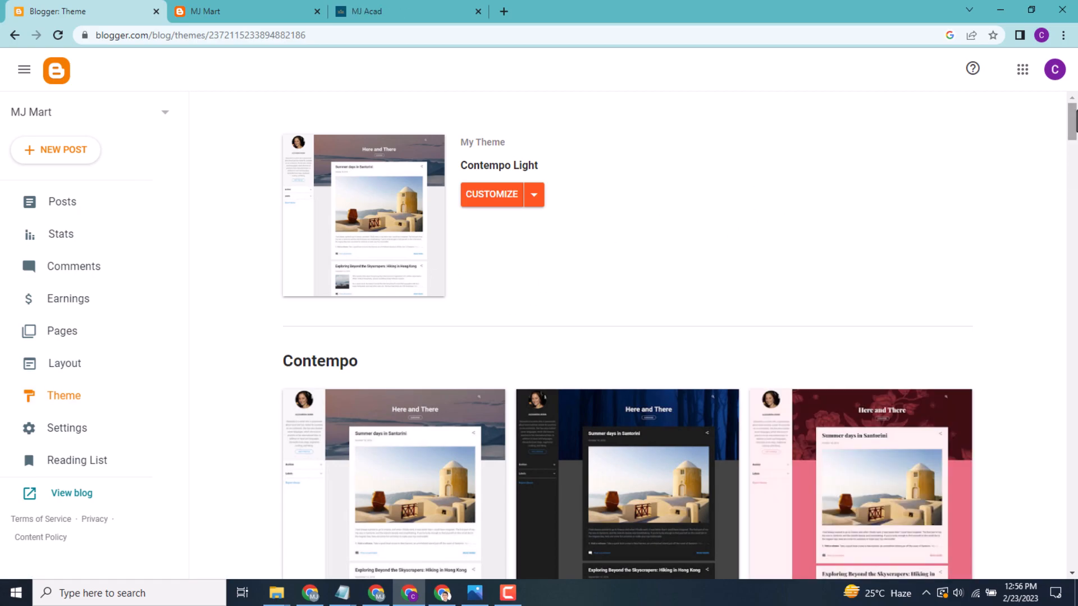
{"action": "mouse_move", "coordinate": [1071, 121]}
{"action": "left_mouse_down"}
{"action": "mouse_move", "coordinate": [1067, 351]}
{"action": "mouse_move", "coordinate": [1042, 513]}
{"action": "mouse_move", "coordinate": [1049, 555]}
{"action": "mouse_move", "coordinate": [1068, 138]}
{"action": "mouse_move", "coordinate": [1026, 408]}
{"action": "mouse_move", "coordinate": [1025, 471]}
{"action": "mouse_move", "coordinate": [1073, 113]}
{"action": "left_mouse_up"}
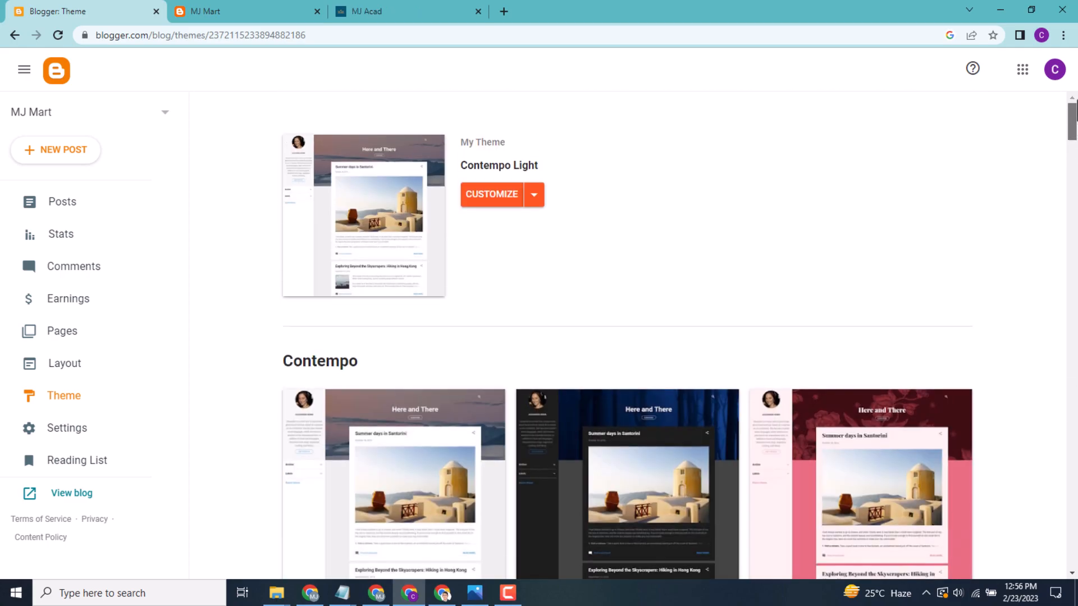
{"action": "left_click", "coordinate": [533, 194]}
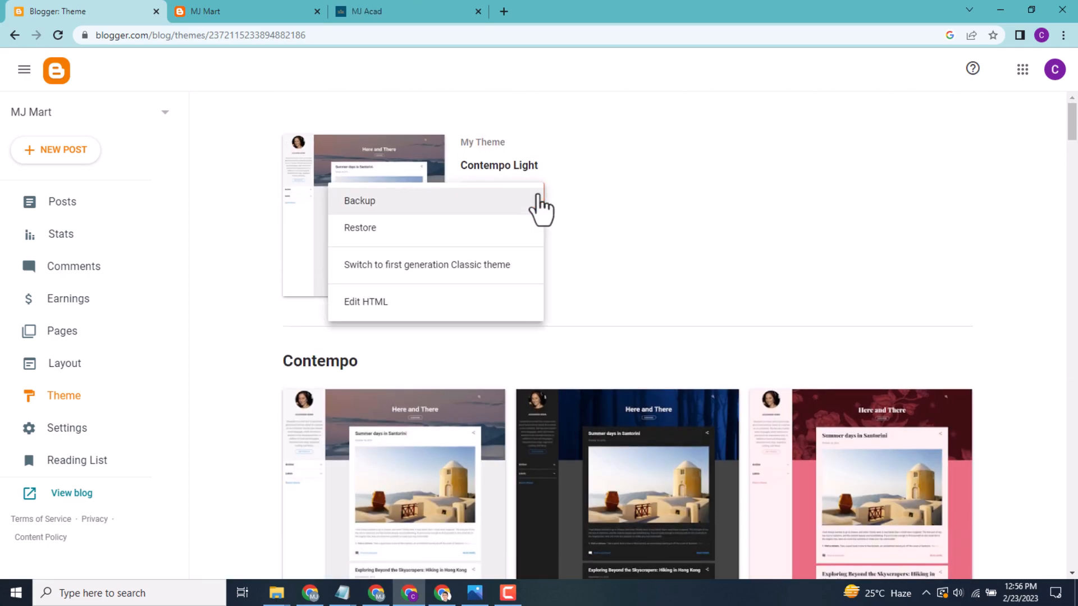
{"action": "left_click", "coordinate": [380, 306]}
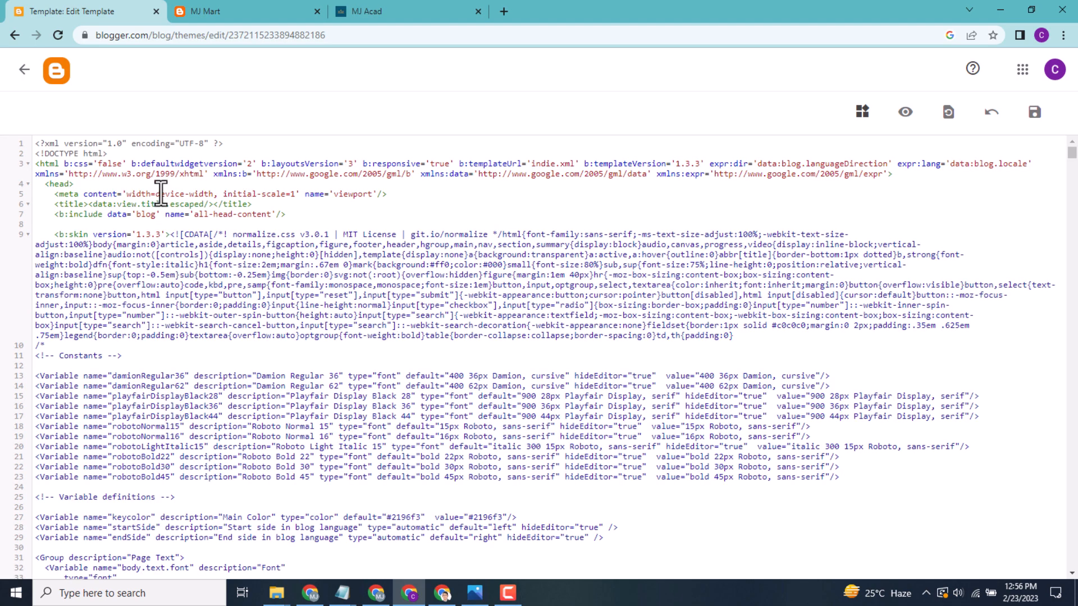
Replace all of the theme's existing HTML with the copied NewsPlus code and save the theme.
{"action": "key", "text": "ctrl+a"}
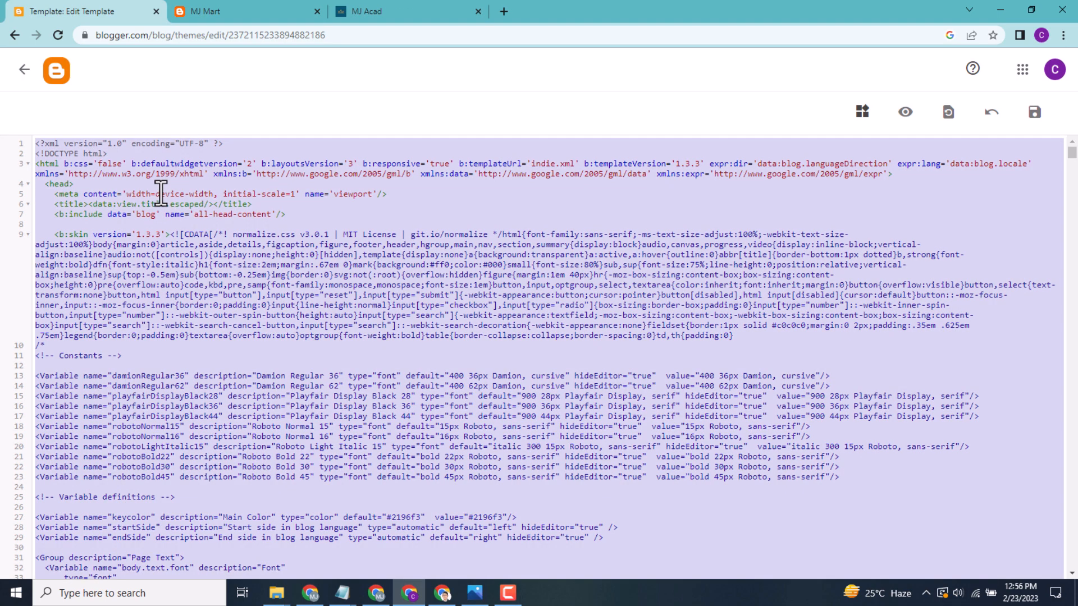
{"action": "key", "text": "Delete"}
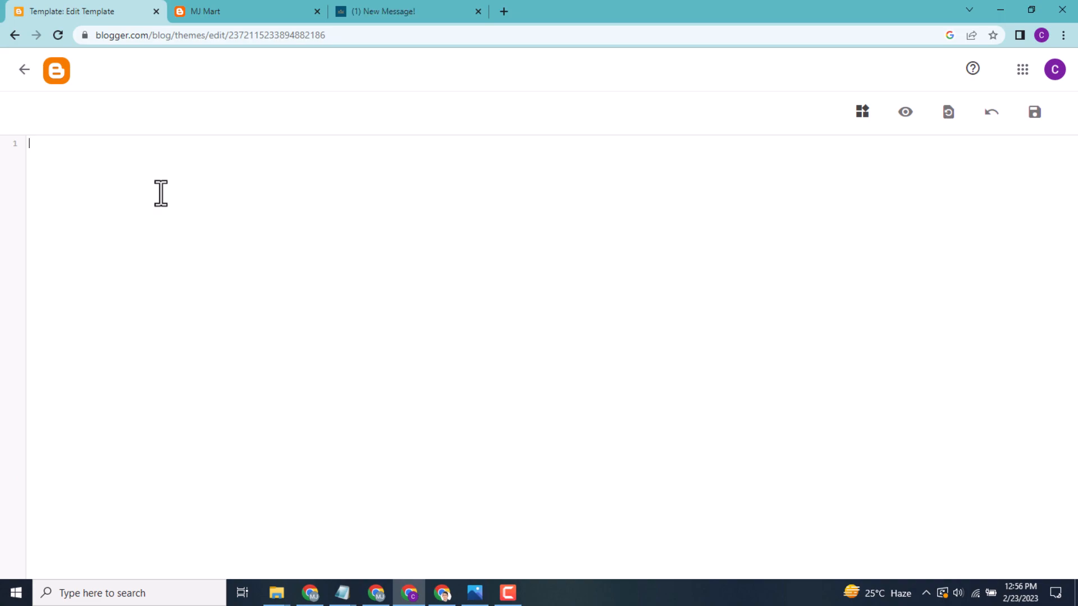
{"action": "right_click", "coordinate": [38, 146]}
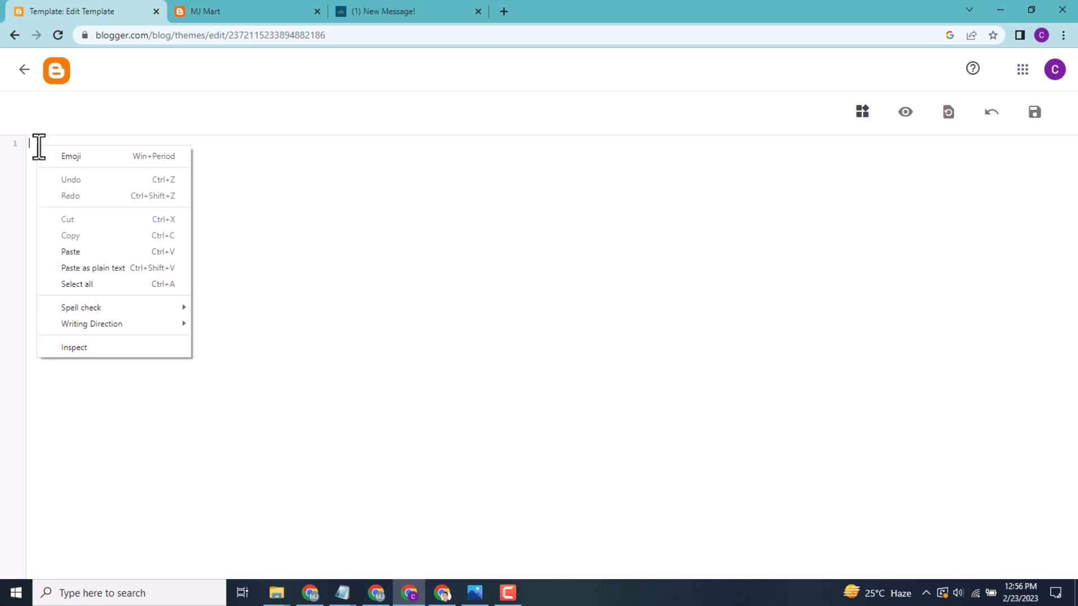
{"action": "left_click", "coordinate": [83, 253]}
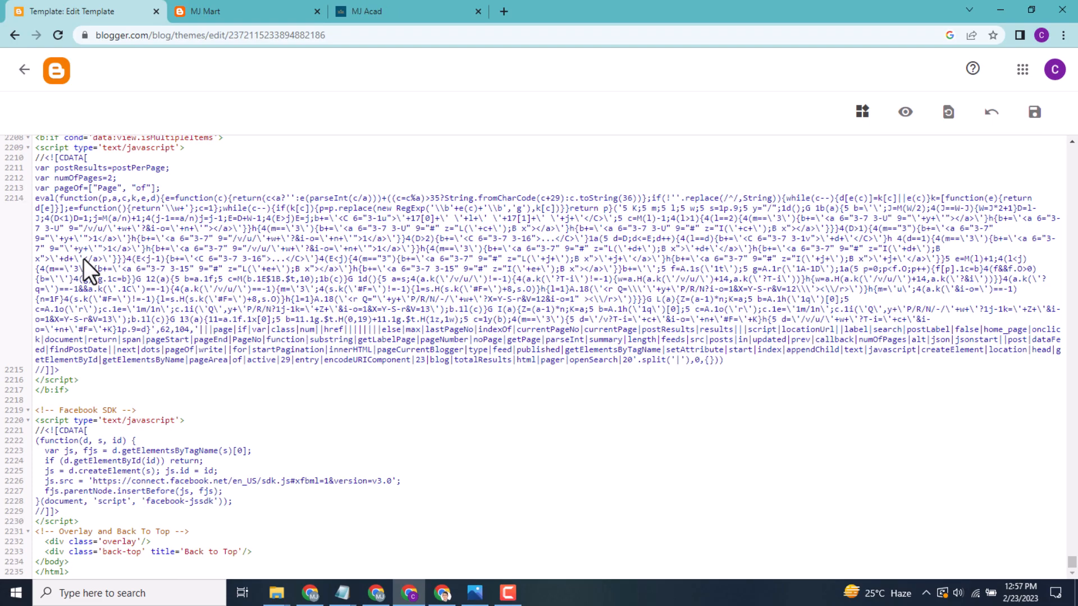
{"action": "left_click", "coordinate": [1034, 112]}
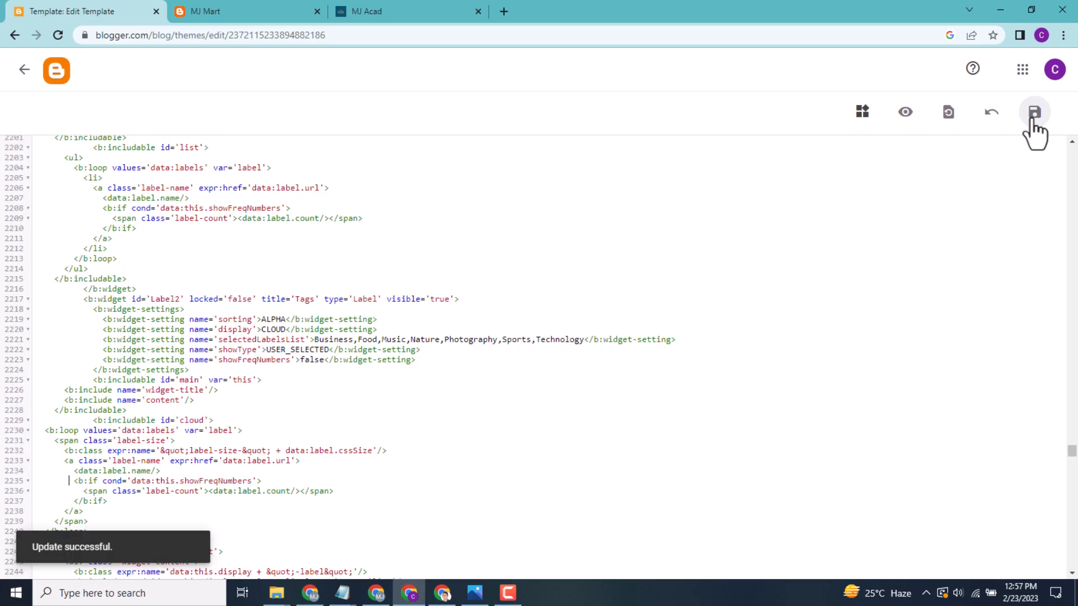
Leave the HTML editor, reload the MJ Mart blog and look through its homepage with the new theme.
{"action": "left_click", "coordinate": [24, 69]}
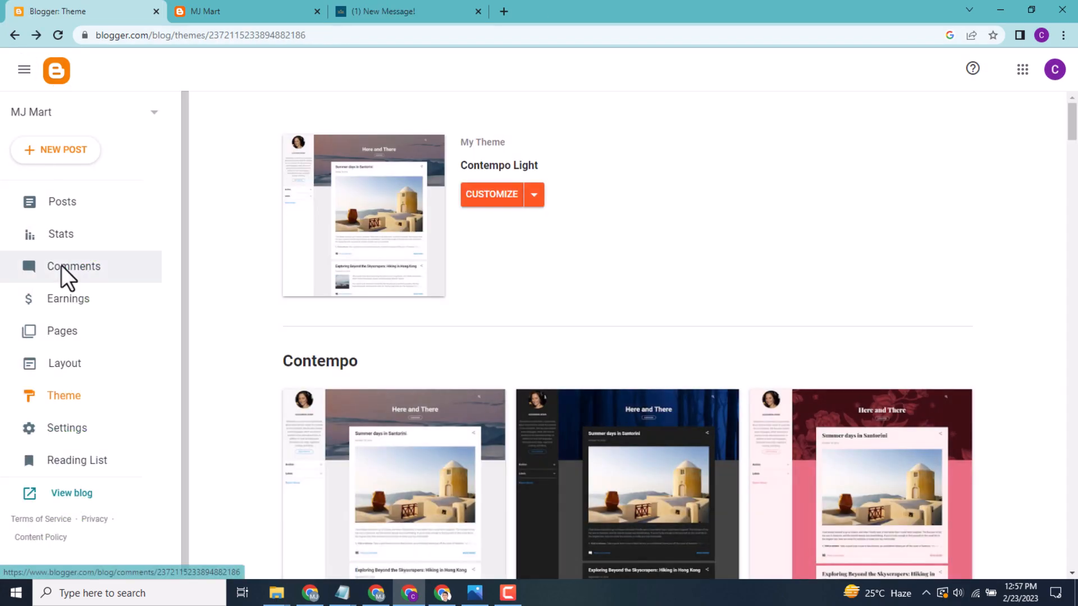
{"action": "left_click", "coordinate": [234, 3]}
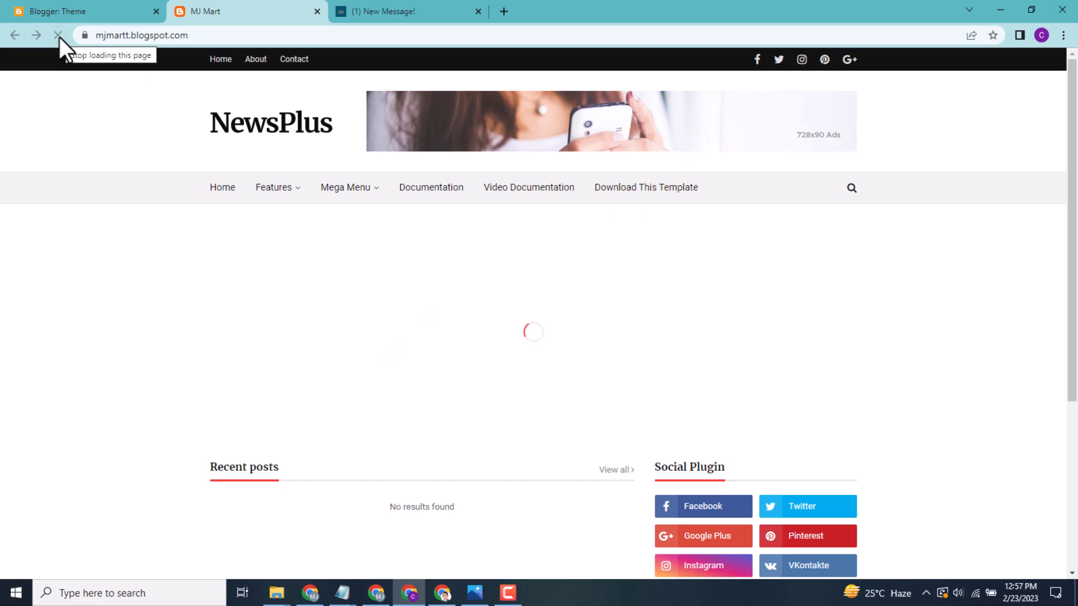
{"action": "mouse_move", "coordinate": [289, 199]}
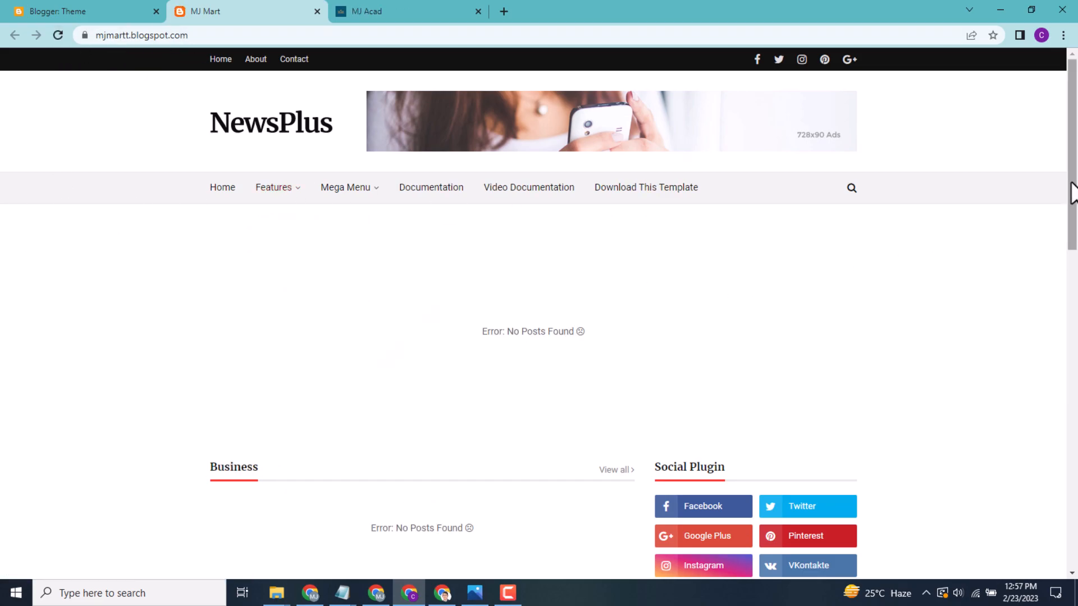
{"action": "left_click_drag", "start_coordinate": [1073, 193], "coordinate": [1072, 602]}
{"action": "left_click", "coordinate": [1038, 551]}
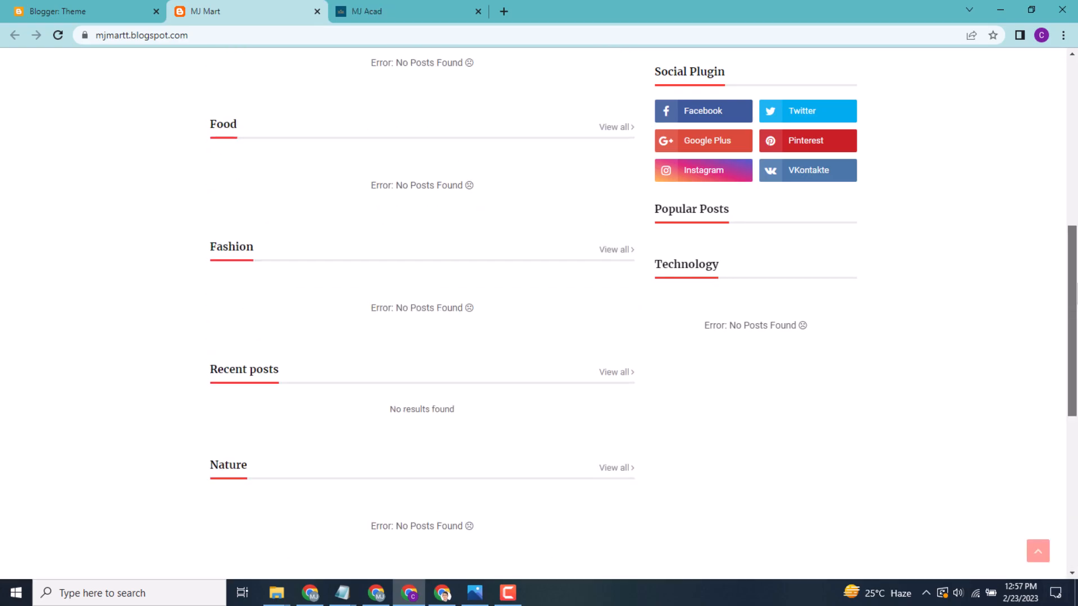
Compare the new MJ Mart homepage with the MJ Acad website's layout and close the MJ Acad page.
{"action": "mouse_move", "coordinate": [345, 187]}
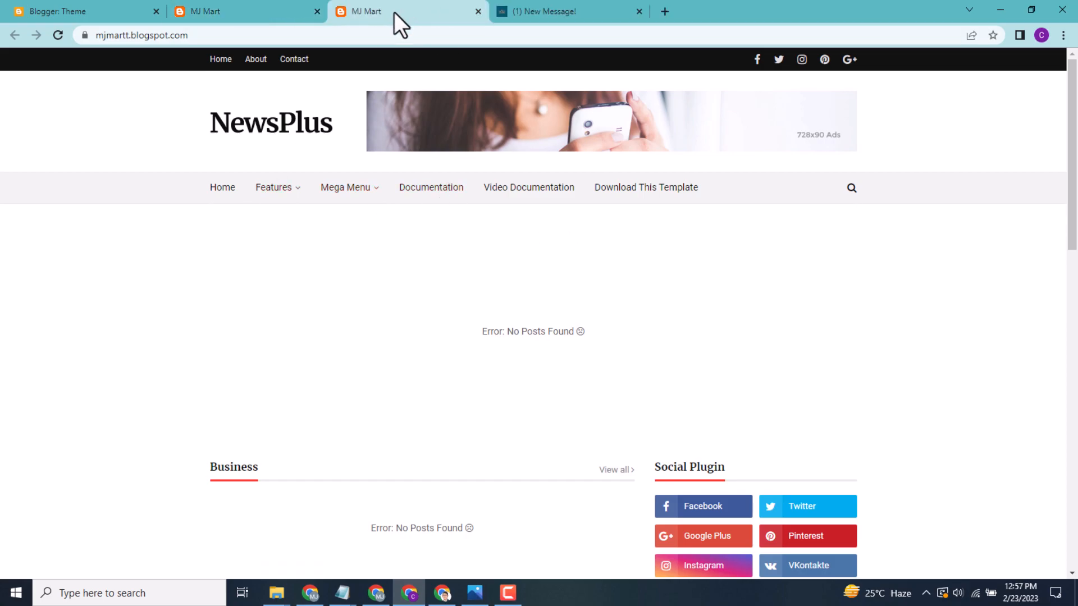
{"action": "left_click", "coordinate": [579, 11]}
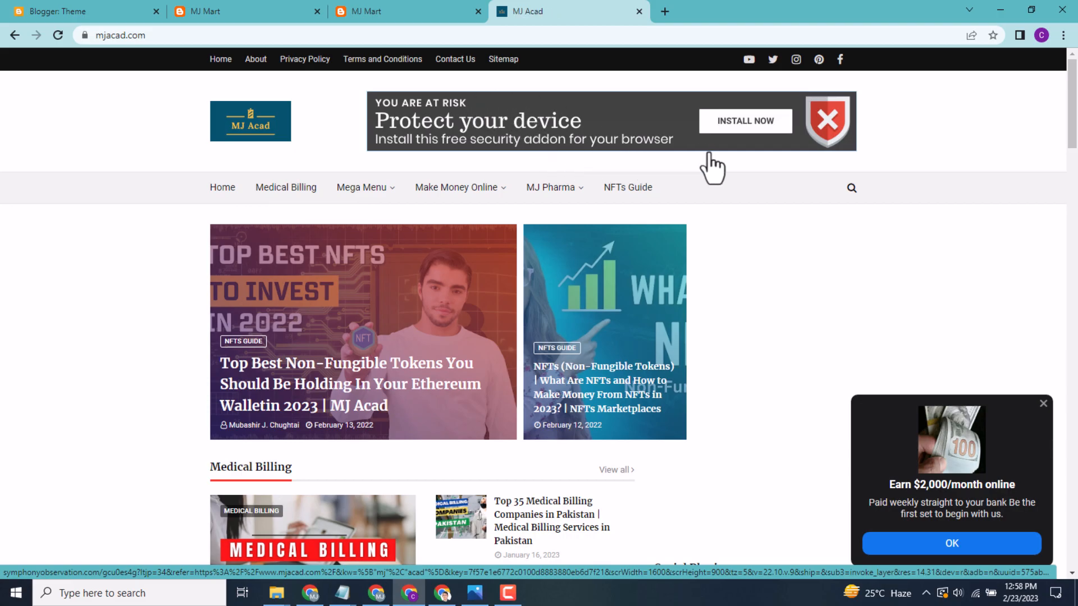
{"action": "left_click_drag", "start_coordinate": [1072, 121], "coordinate": [1071, 34]}
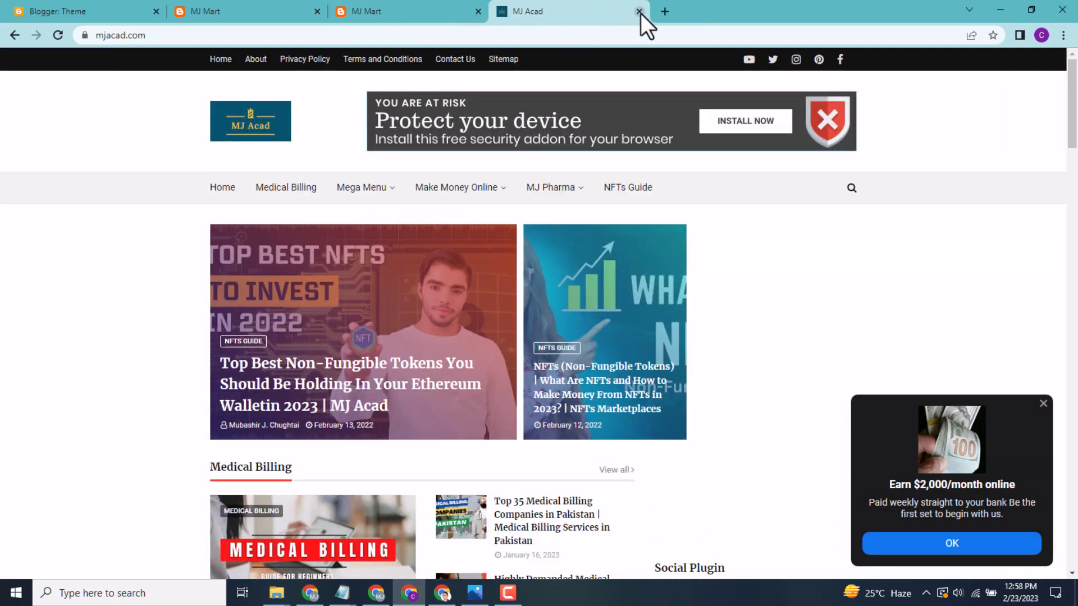
{"action": "left_click", "coordinate": [639, 11]}
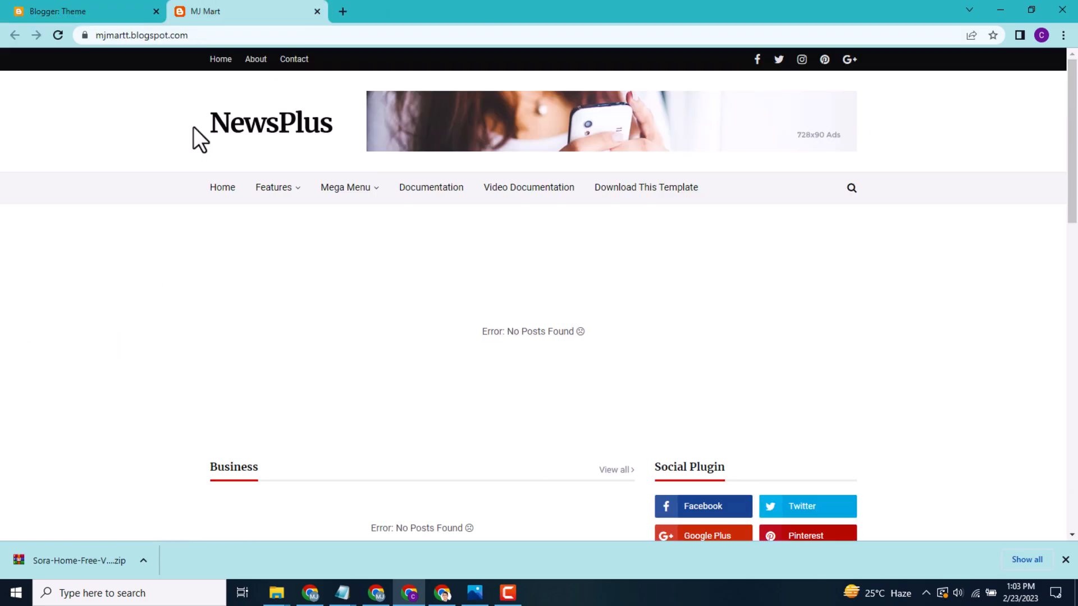
Open the Header Logo gadget's settings on the Blogger Layout page and examine its options for choosing the logo image.
{"action": "left_click_drag", "start_coordinate": [193, 126], "coordinate": [320, 140]}
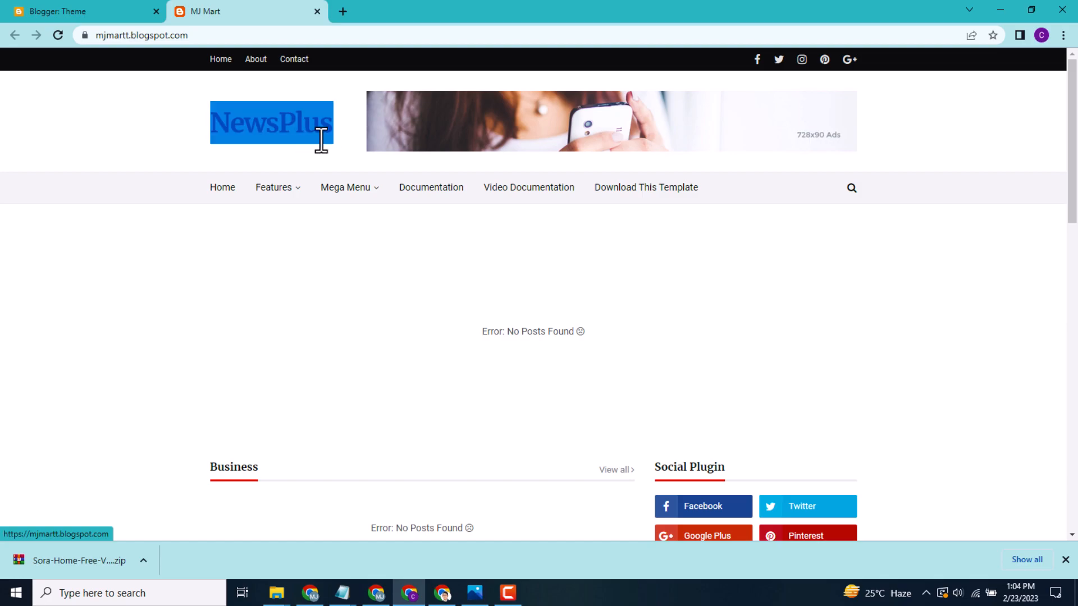
{"action": "left_click", "coordinate": [104, 108]}
{"action": "left_click", "coordinate": [60, 7]}
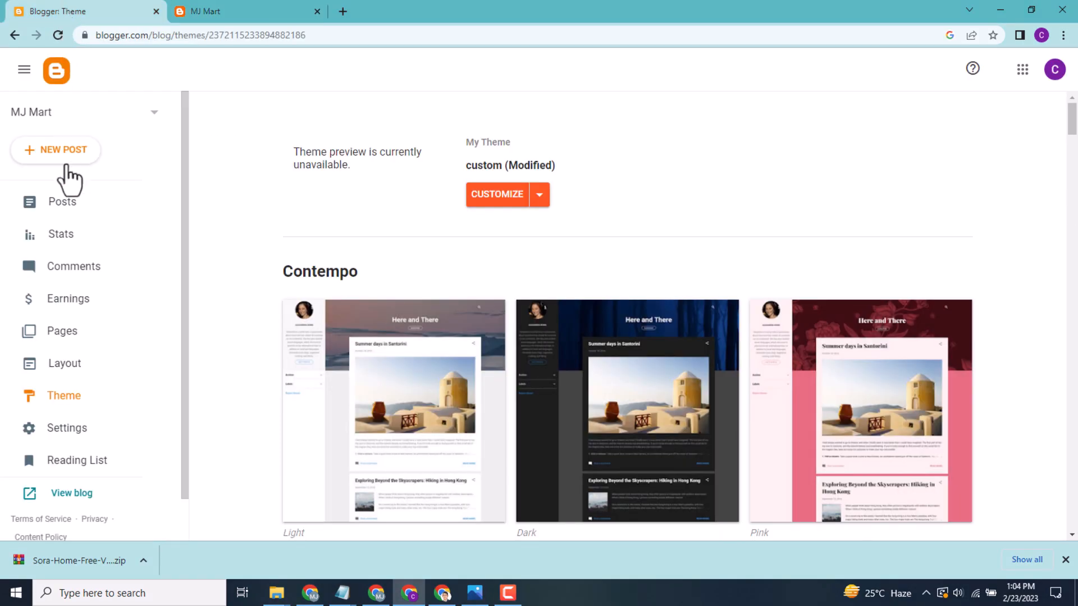
{"action": "left_click", "coordinate": [95, 383]}
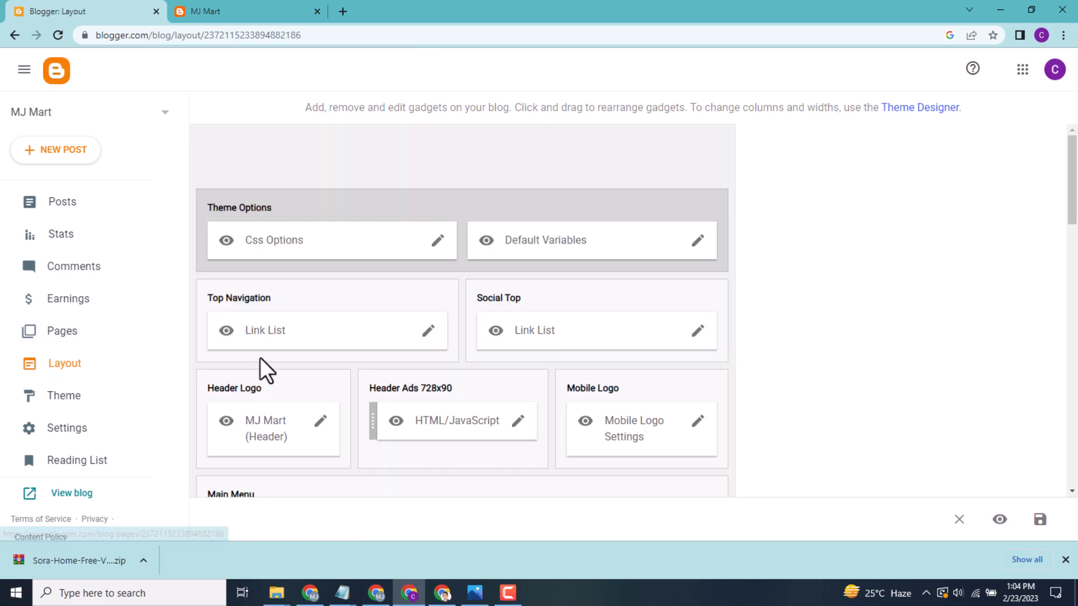
{"action": "left_click", "coordinate": [320, 421]}
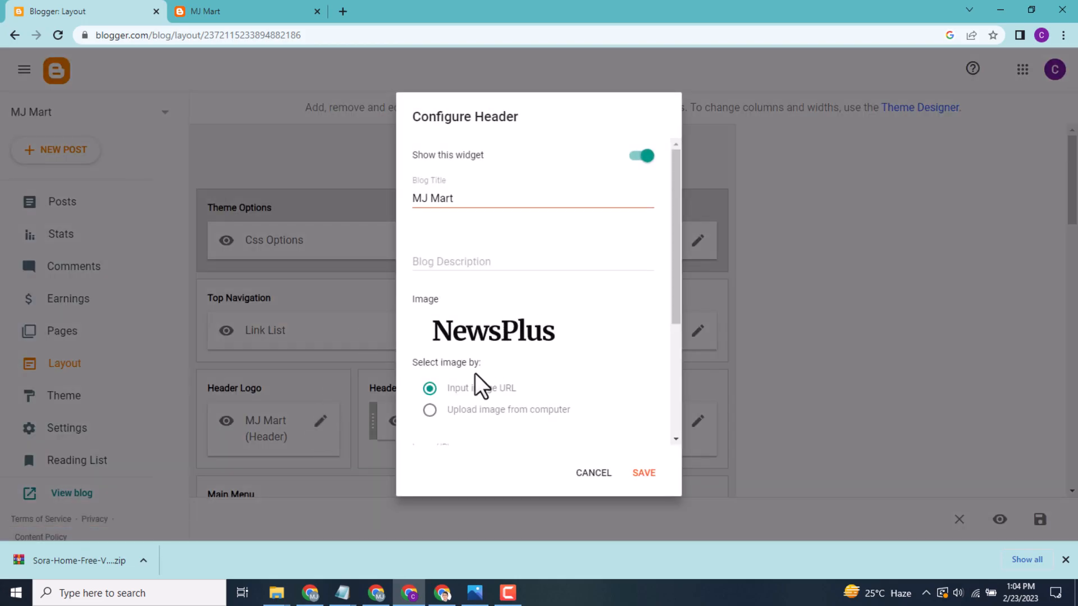
{"action": "left_click_drag", "start_coordinate": [675, 298], "coordinate": [682, 353]}
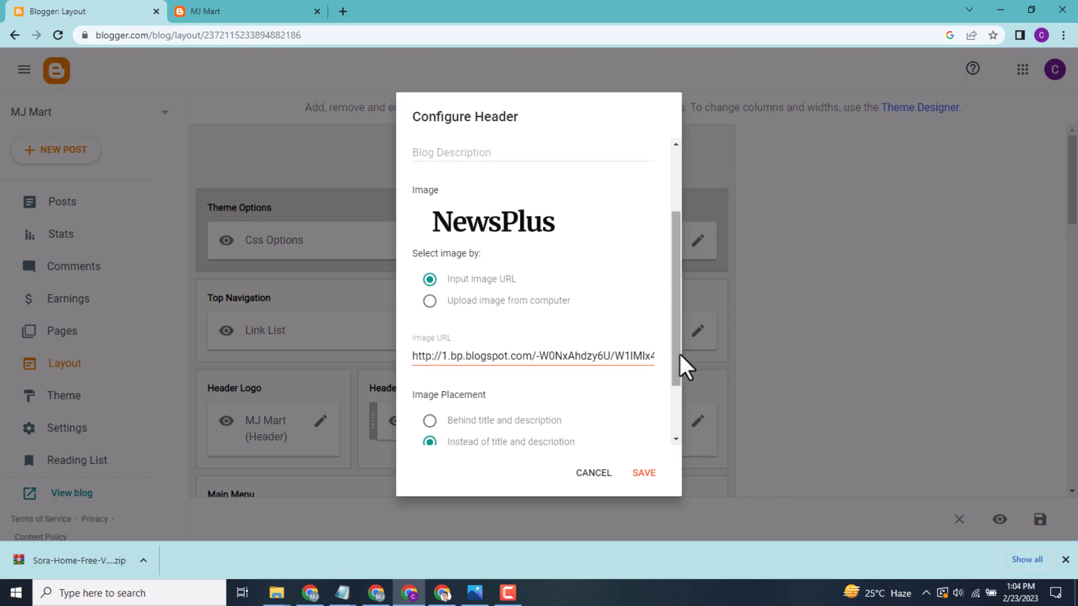
{"action": "left_click_drag", "start_coordinate": [500, 282], "coordinate": [523, 284]}
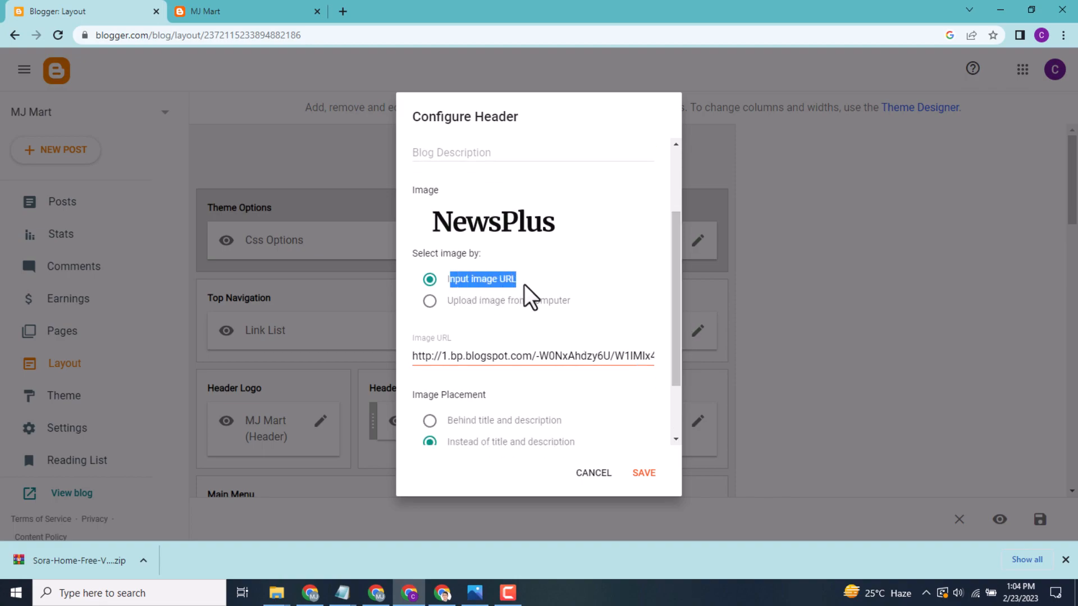
{"action": "left_click_drag", "start_coordinate": [448, 300], "coordinate": [573, 301]}
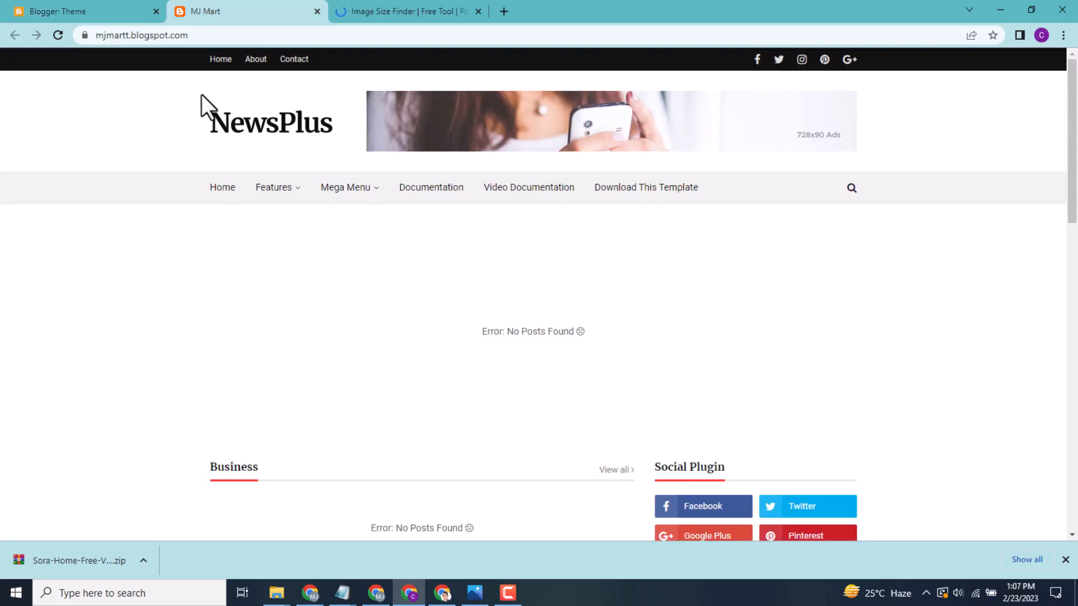
Save the NewsPlus logo image from the MJ Mart homepage to the Downloads folder as the PNG file logo.
{"action": "right_click", "coordinate": [227, 118]}
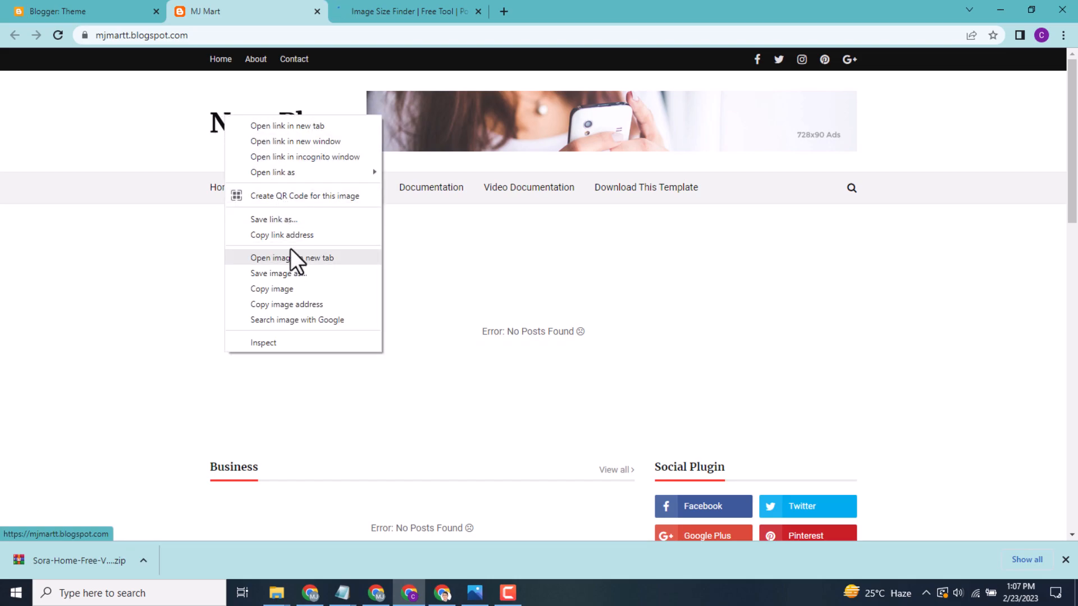
{"action": "left_click", "coordinate": [290, 273]}
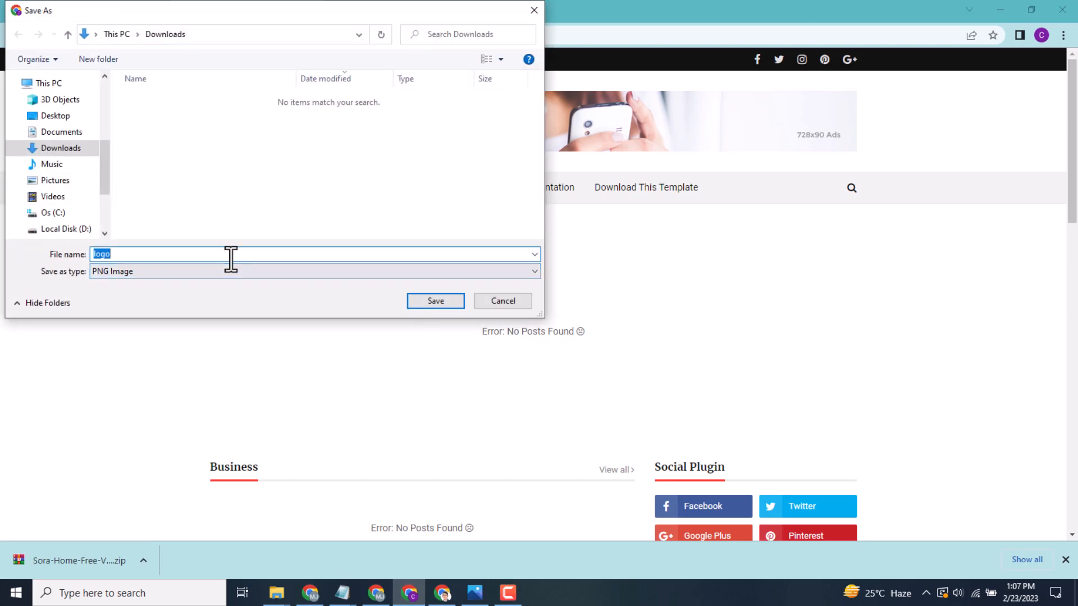
{"action": "left_click", "coordinate": [435, 301]}
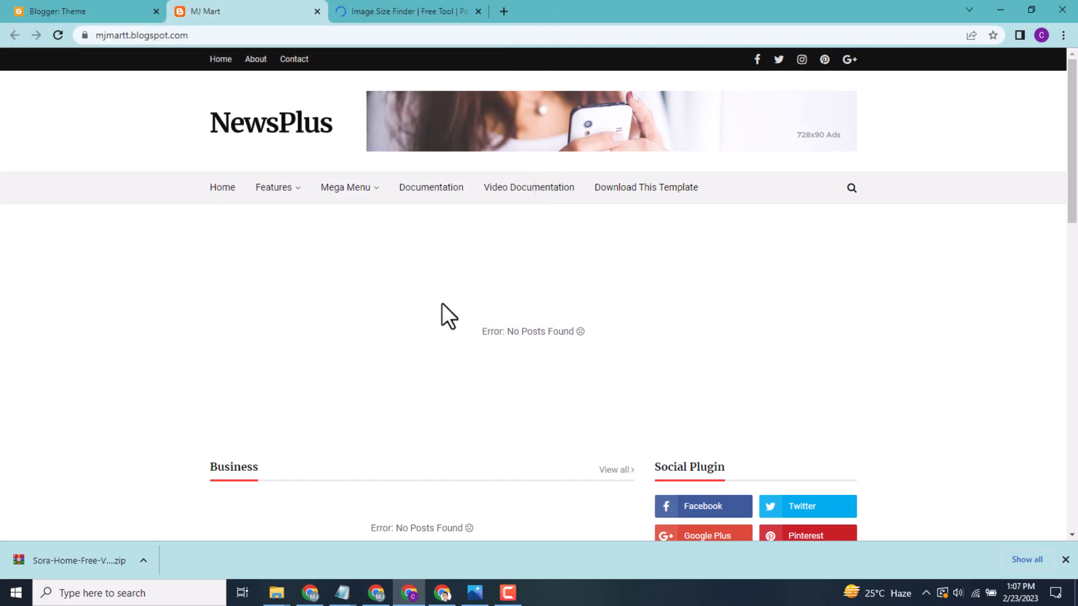
Search the web for "Image Dimension checker" and bring up PosterBurner's Image Size Finder.
{"action": "left_click", "coordinate": [342, 8]}
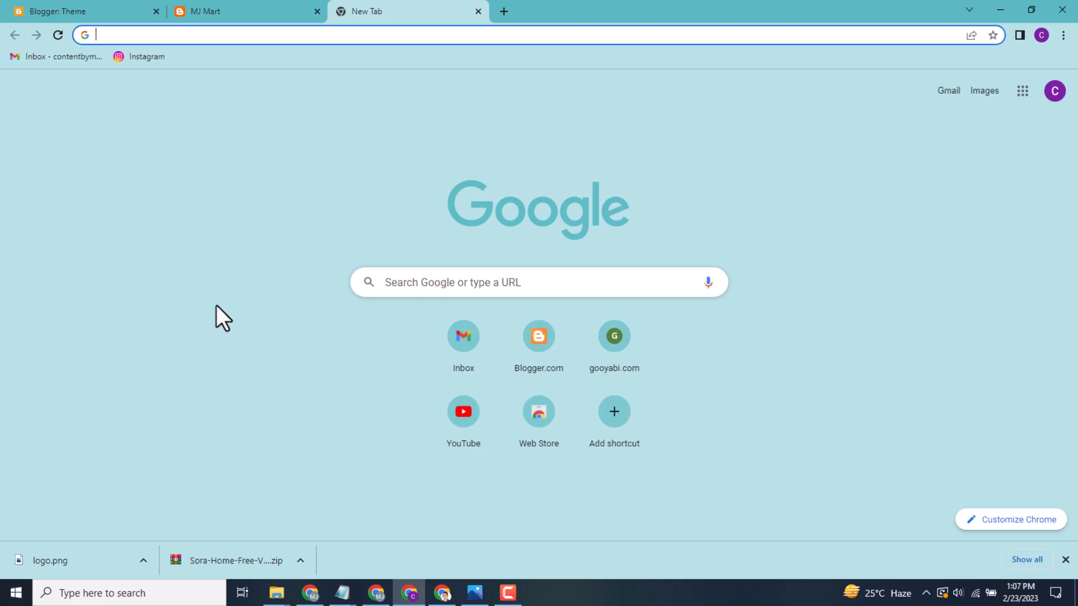
{"action": "type", "text": "Ima"}
{"action": "type", "text": "ge "}
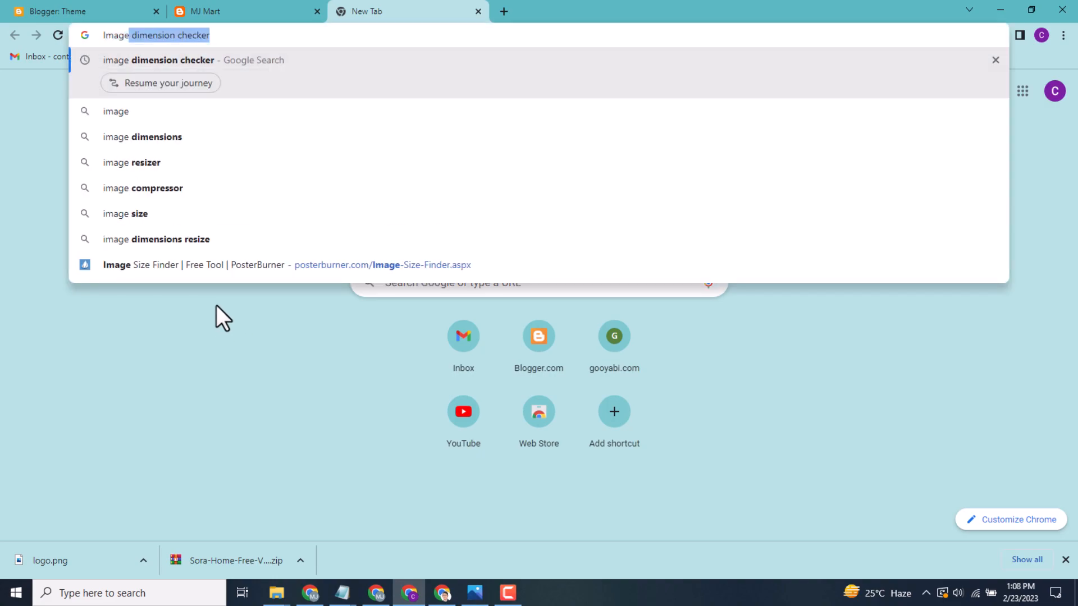
{"action": "type", "text": "Dimen"}
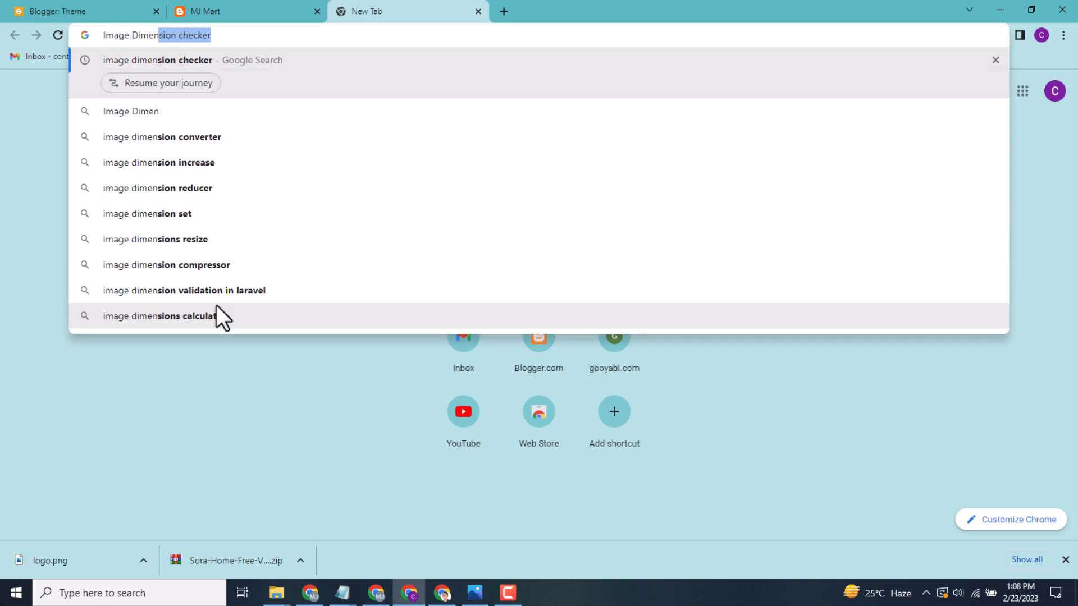
{"action": "type", "text": "sion checker"}
{"action": "key", "text": "Return"}
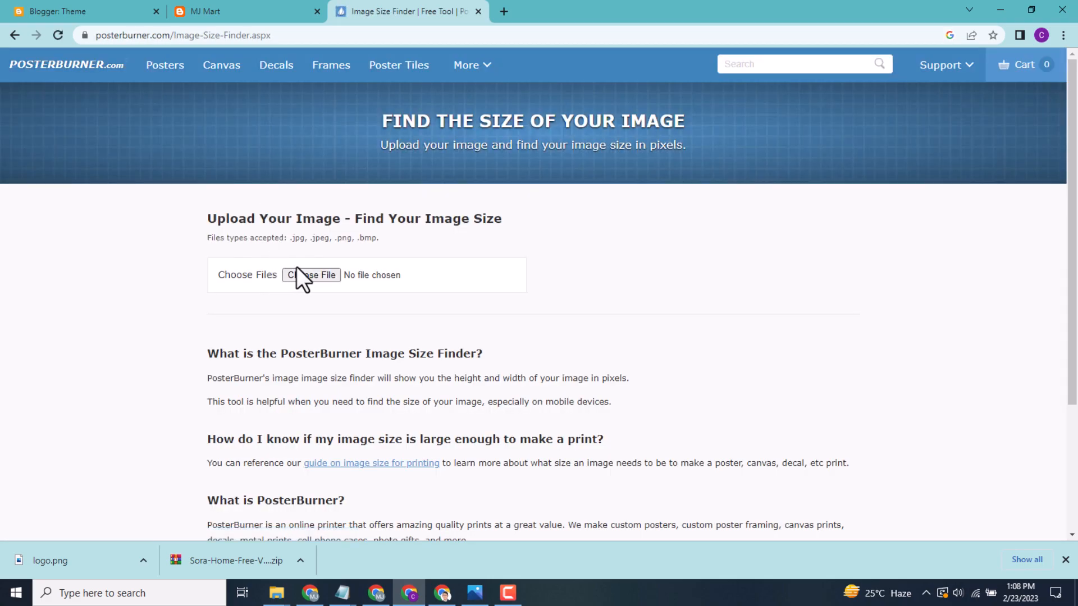
Load logo.png from the Downloads folder into the Image Size Finder and read its height and width in pixels.
{"action": "left_click", "coordinate": [292, 274]}
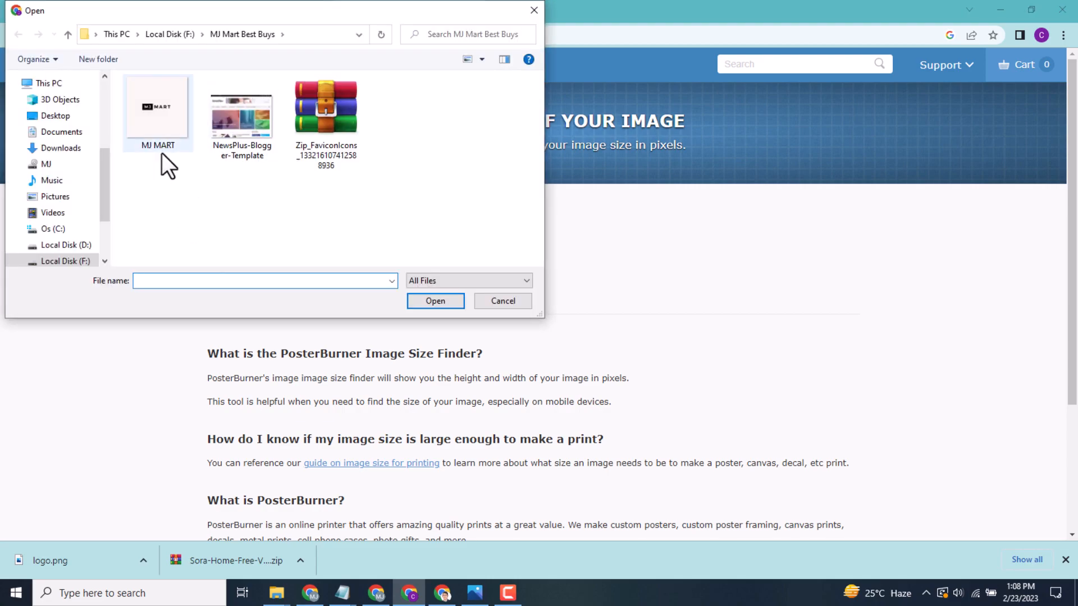
{"action": "left_click", "coordinate": [62, 149]}
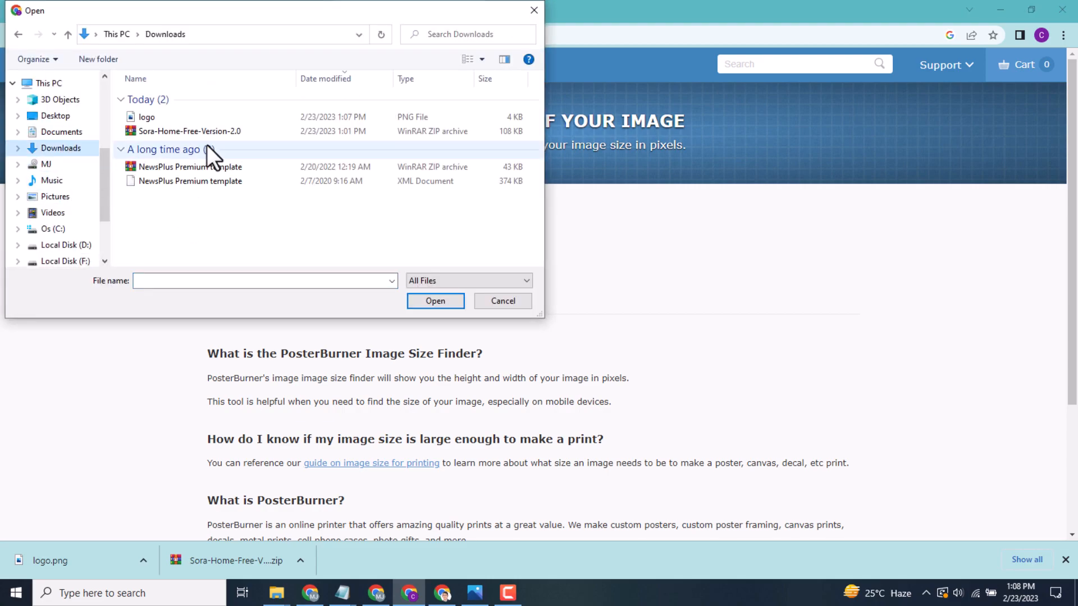
{"action": "left_click", "coordinate": [232, 117]}
{"action": "left_click", "coordinate": [430, 302]}
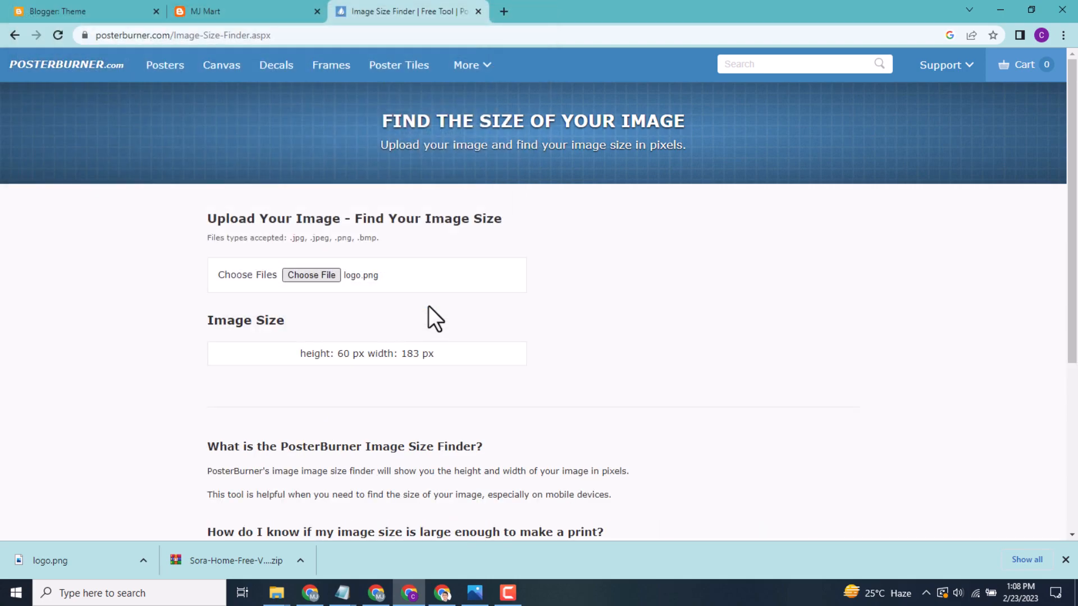
{"action": "left_click_drag", "start_coordinate": [335, 354], "coordinate": [435, 354]}
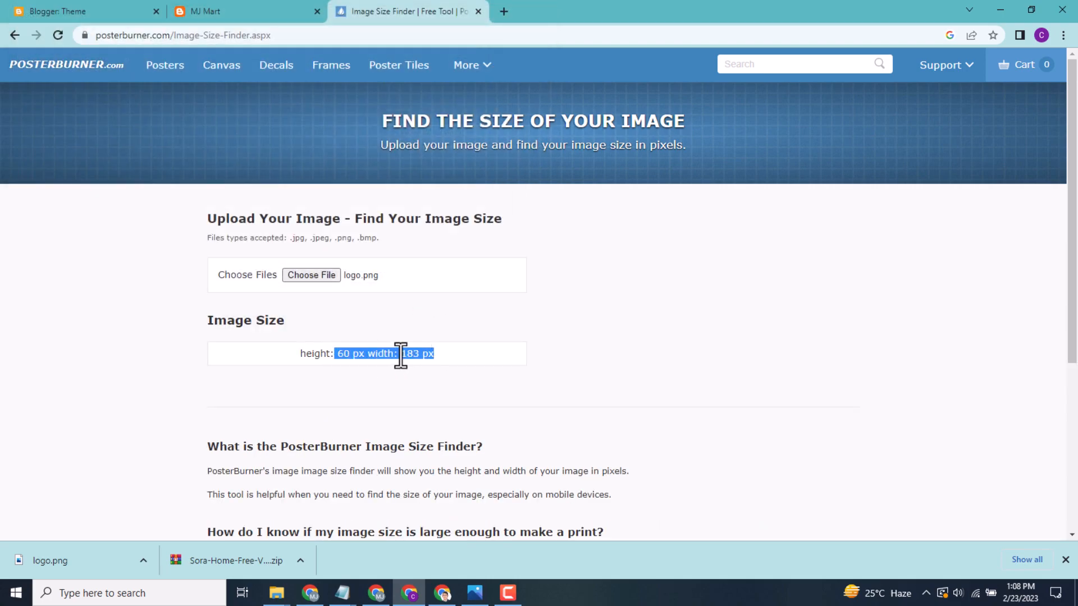
{"action": "left_click_drag", "start_coordinate": [364, 355], "coordinate": [339, 357]}
{"action": "left_click", "coordinate": [430, 350]}
{"action": "left_click_drag", "start_coordinate": [432, 355], "coordinate": [456, 352]}
{"action": "right_click", "coordinate": [424, 354]}
{"action": "left_click", "coordinate": [450, 364]}
{"action": "left_click", "coordinate": [356, 352]}
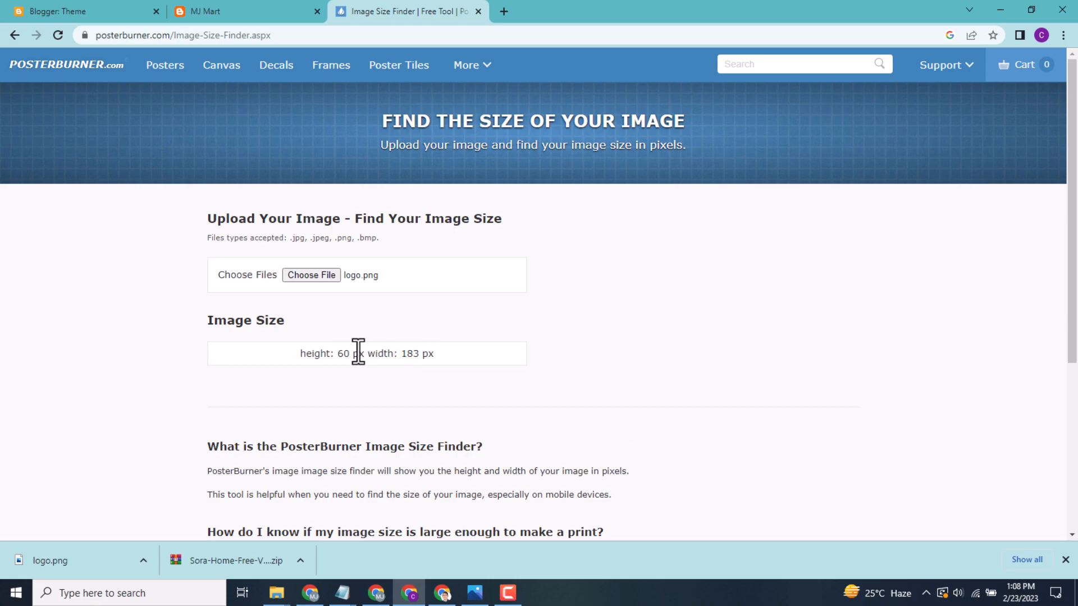
Switch to the other Chrome window, open Canva and create a custom-size design of 183 × 60 px.
{"action": "left_click", "coordinate": [442, 592]}
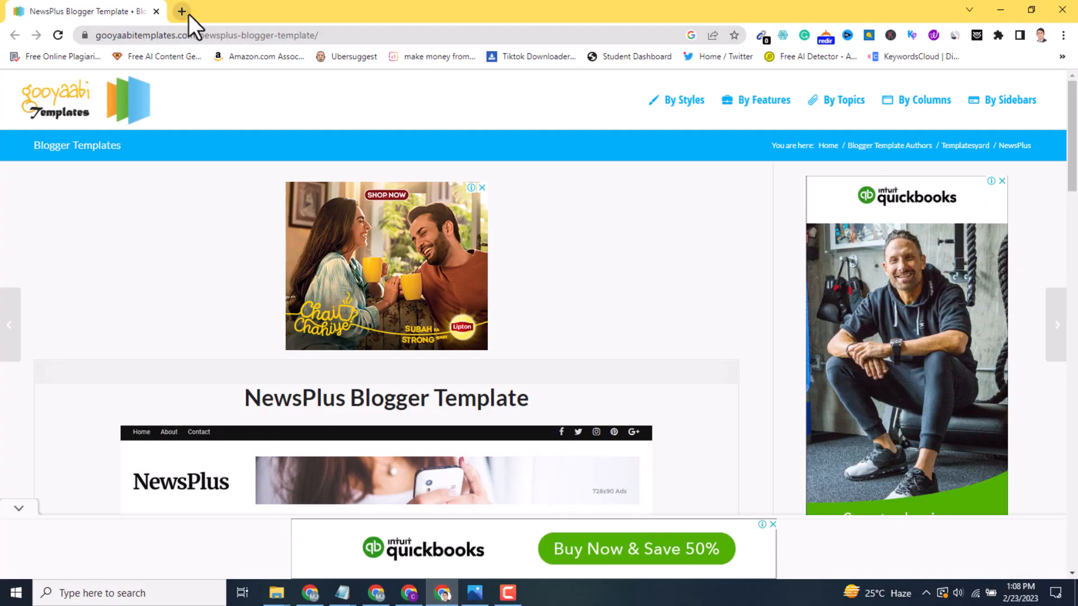
{"action": "left_click", "coordinate": [180, 9]}
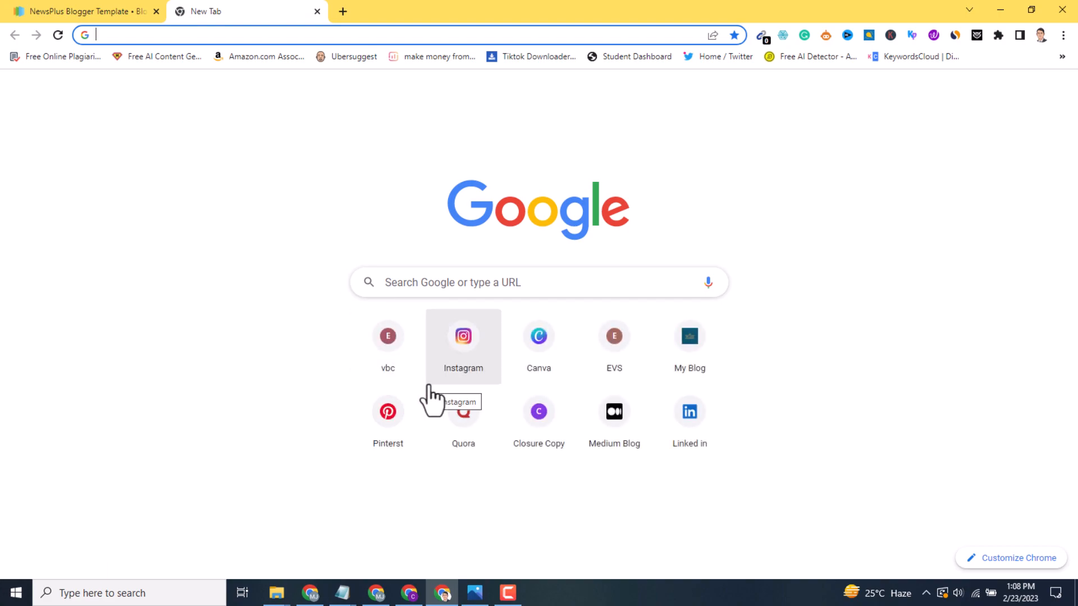
{"action": "left_click", "coordinate": [540, 350]}
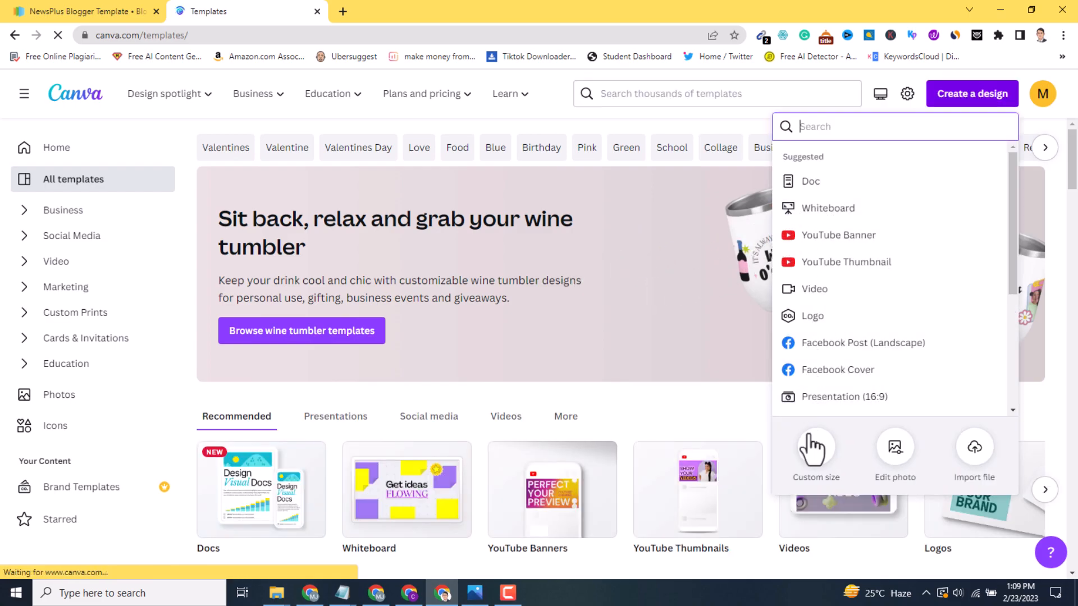
{"action": "left_click", "coordinate": [815, 459]}
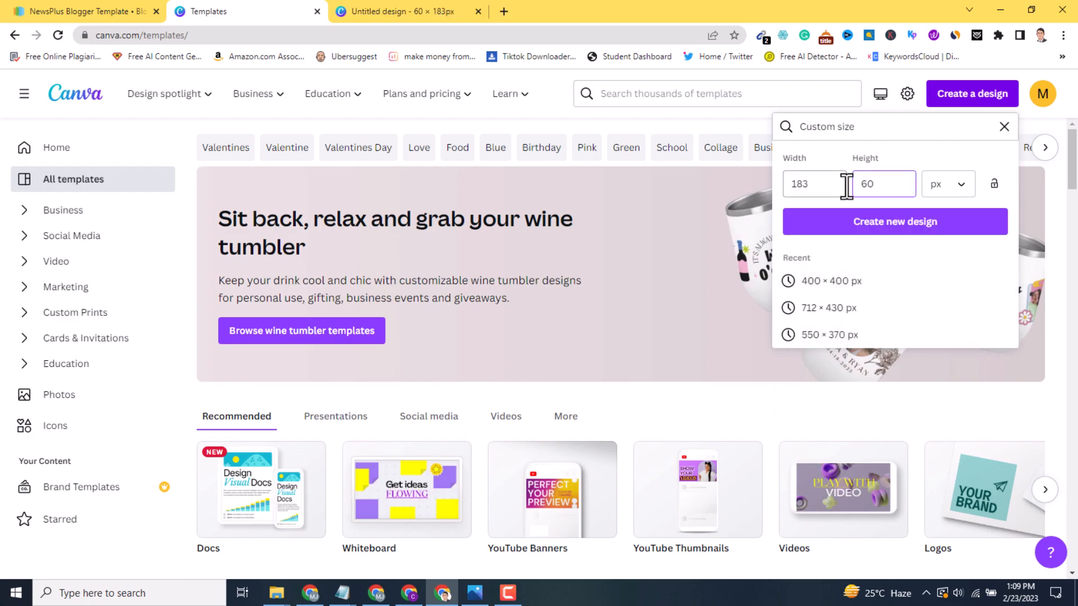
{"action": "left_click", "coordinate": [892, 228]}
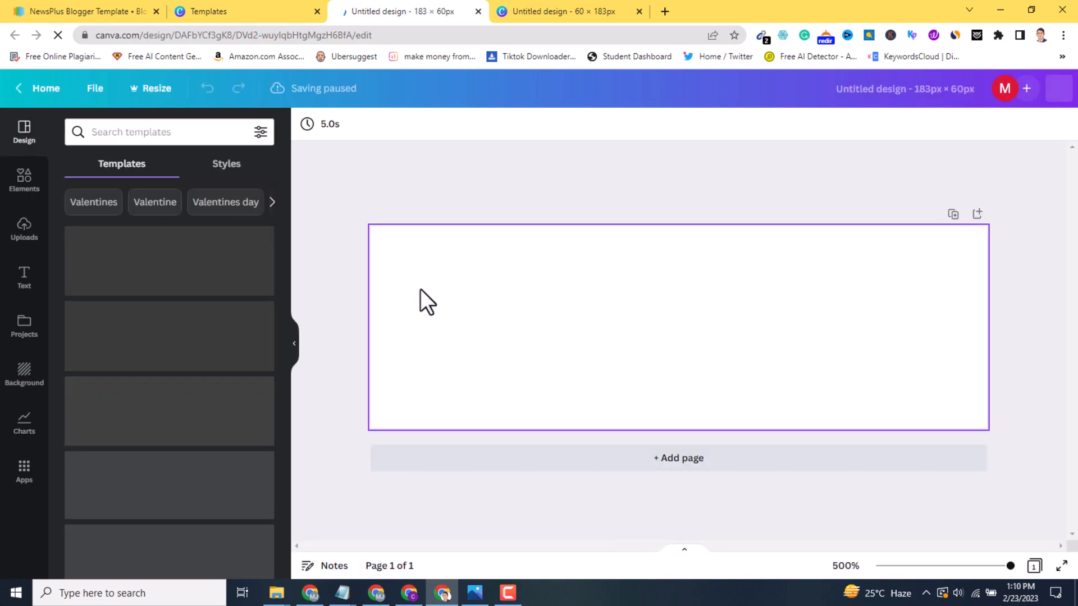
Upload the MJ MART image from the MJ Mart Best Buys folder on drive F: and place it on the design.
{"action": "left_click", "coordinate": [189, 137]}
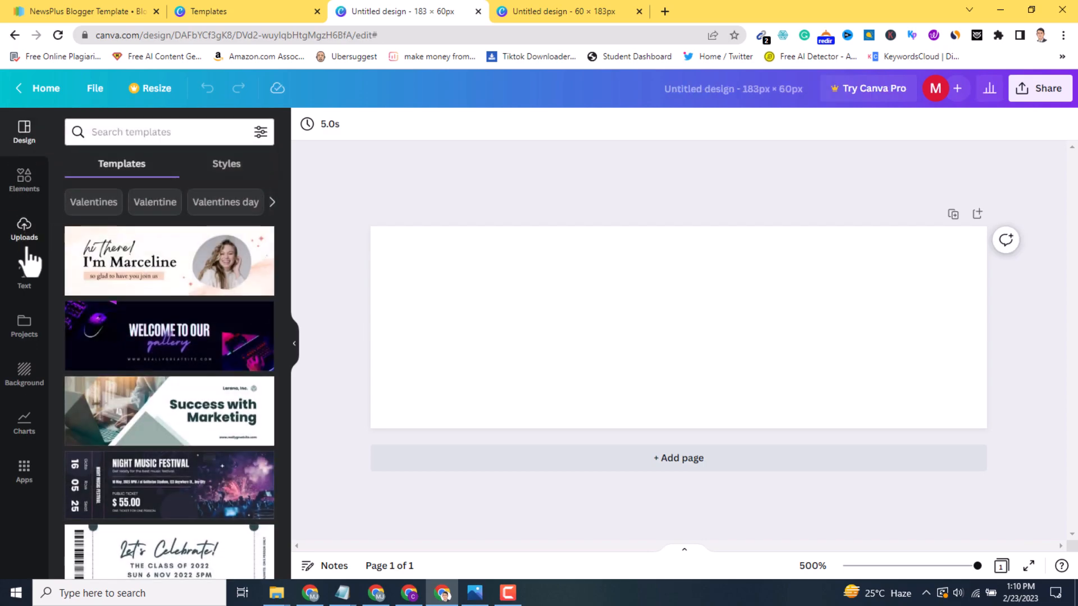
{"action": "left_click", "coordinate": [25, 233]}
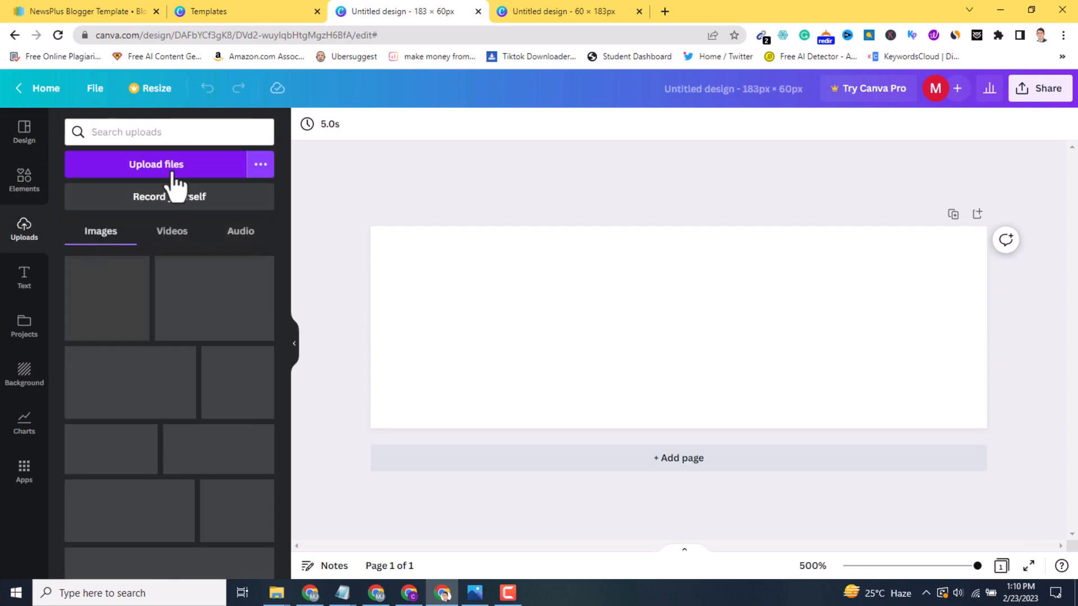
{"action": "left_click", "coordinate": [63, 240]}
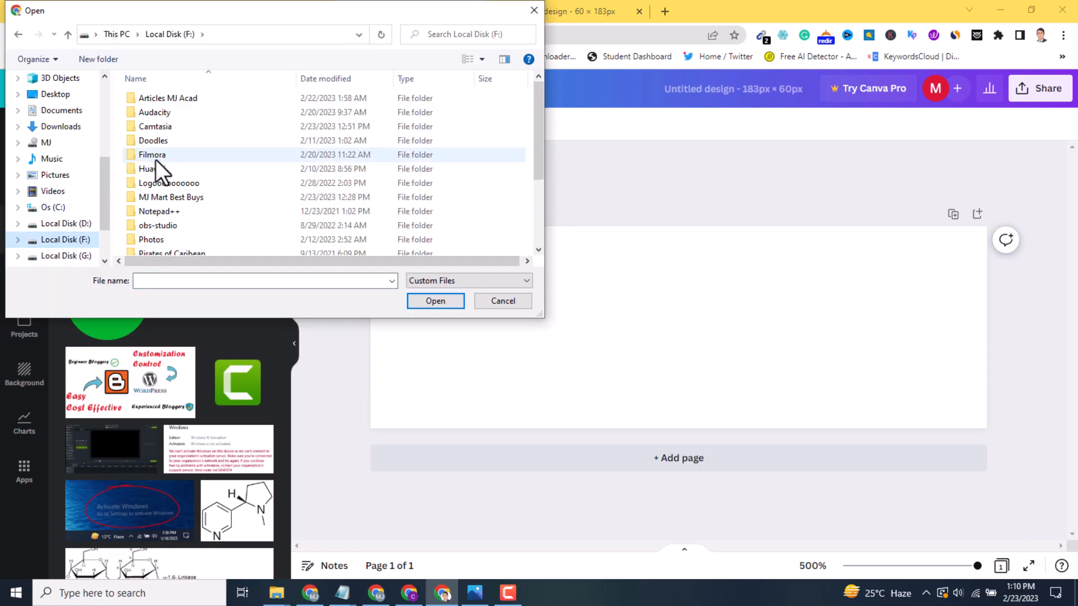
{"action": "double_click", "coordinate": [284, 200]}
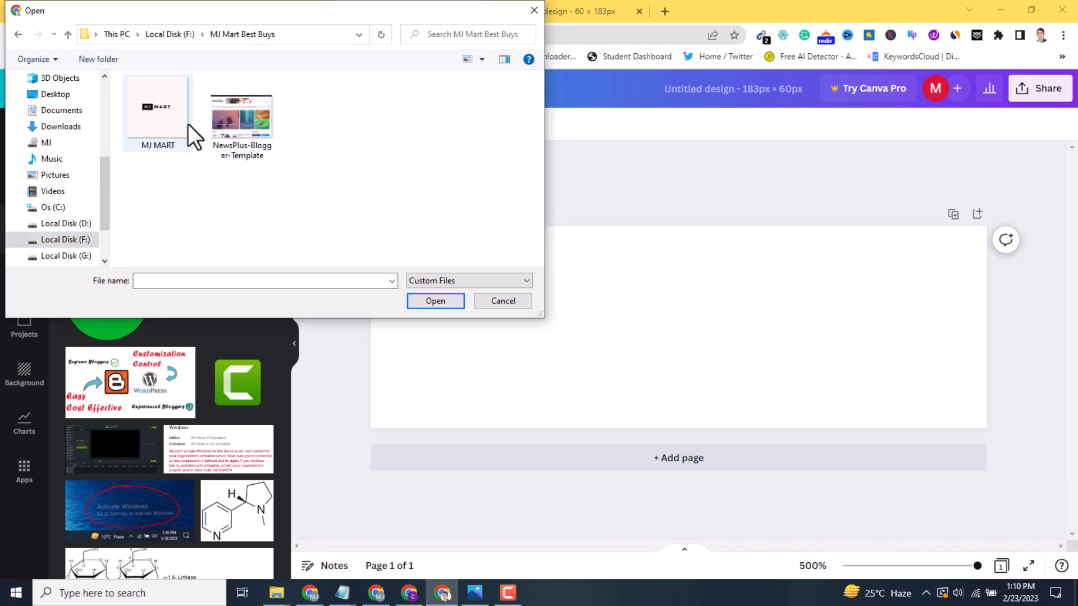
{"action": "double_click", "coordinate": [188, 124]}
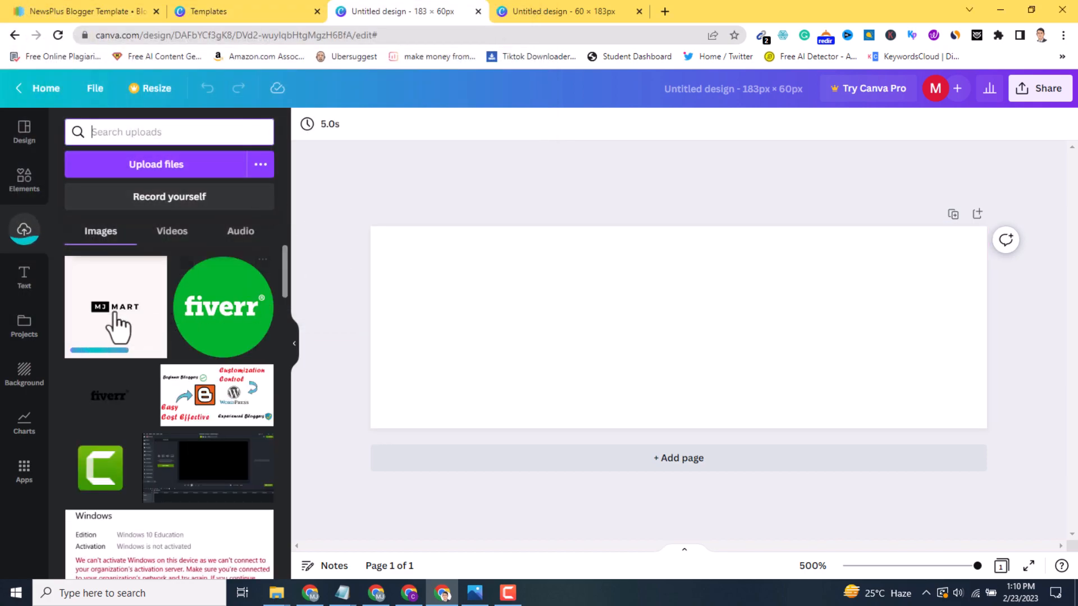
{"action": "left_click", "coordinate": [112, 317]}
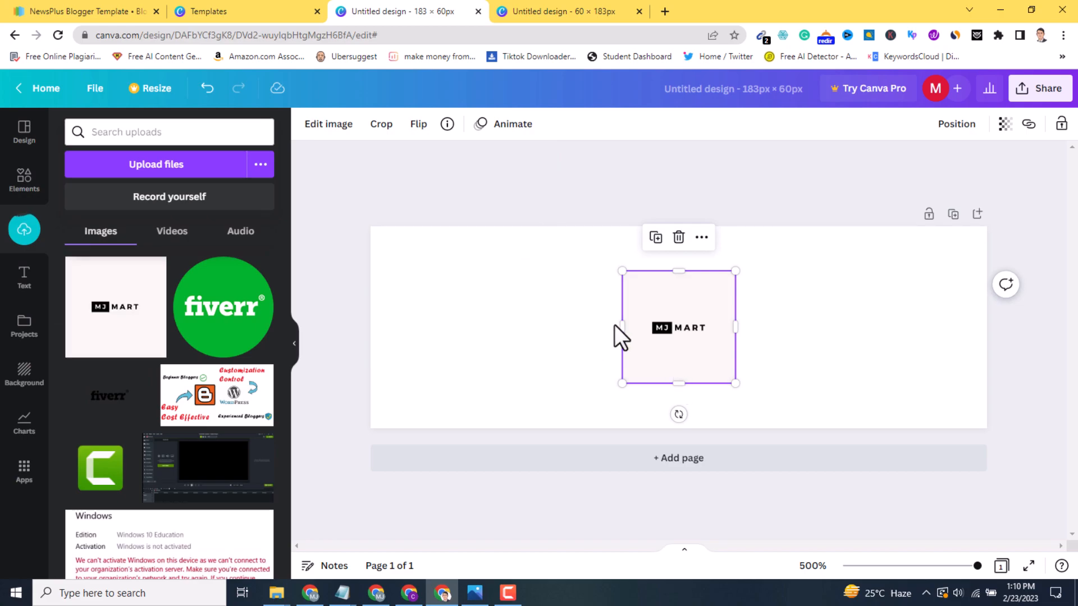
Stretch and reposition the MJ MART image to cover the whole 183 × 60 px design, with the logo enlarged and centred.
{"action": "left_click_drag", "start_coordinate": [619, 327], "coordinate": [368, 332]}
{"action": "left_click_drag", "start_coordinate": [736, 329], "coordinate": [987, 330]}
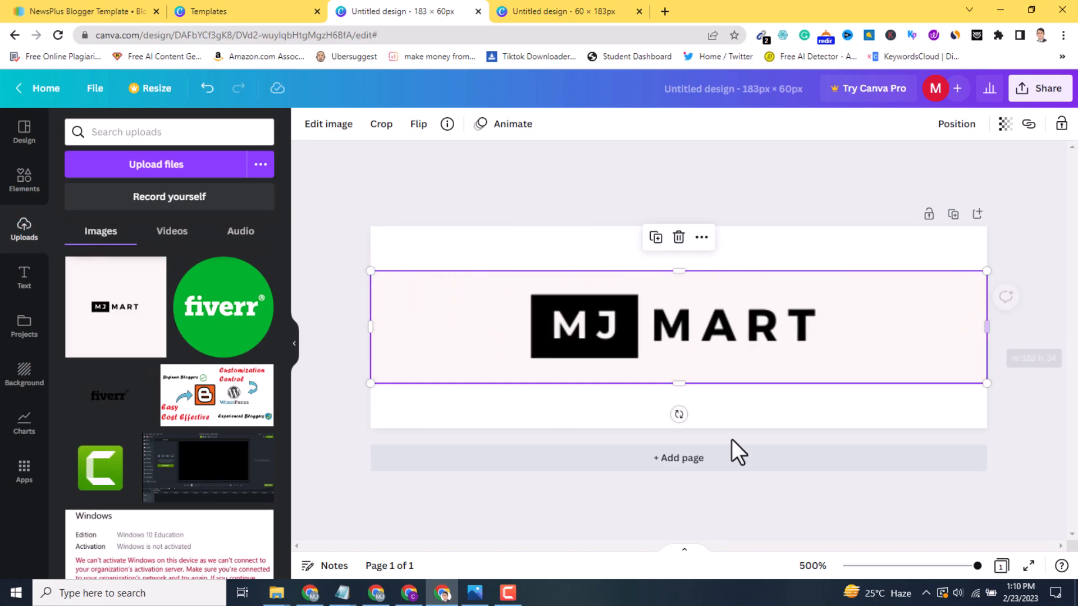
{"action": "left_click_drag", "start_coordinate": [677, 383], "coordinate": [681, 426]}
{"action": "left_click_drag", "start_coordinate": [681, 270], "coordinate": [674, 221]}
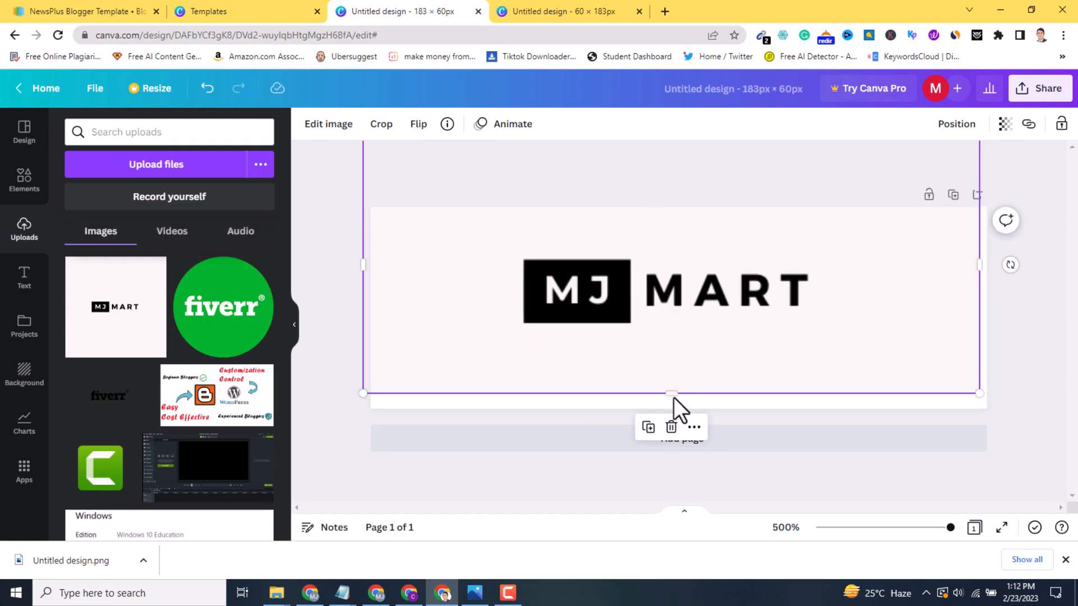
{"action": "left_click_drag", "start_coordinate": [672, 394], "coordinate": [672, 510]}
{"action": "left_click_drag", "start_coordinate": [667, 288], "coordinate": [659, 323]}
{"action": "left_click_drag", "start_coordinate": [357, 358], "coordinate": [233, 362]}
{"action": "left_click_drag", "start_coordinate": [592, 340], "coordinate": [669, 330]}
{"action": "left_click_drag", "start_coordinate": [1048, 344], "coordinate": [1058, 344]}
{"action": "left_click_drag", "start_coordinate": [831, 337], "coordinate": [825, 336]}
{"action": "left_click_drag", "start_coordinate": [825, 337], "coordinate": [826, 337]}
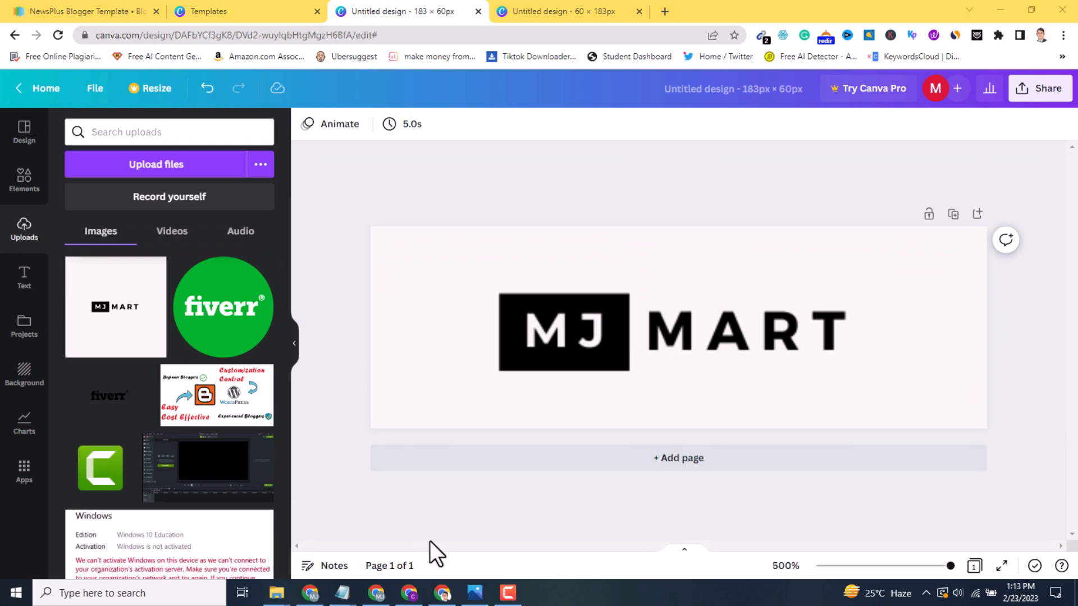
Download the finished logo design as a PNG file.
{"action": "left_click", "coordinate": [1045, 103]}
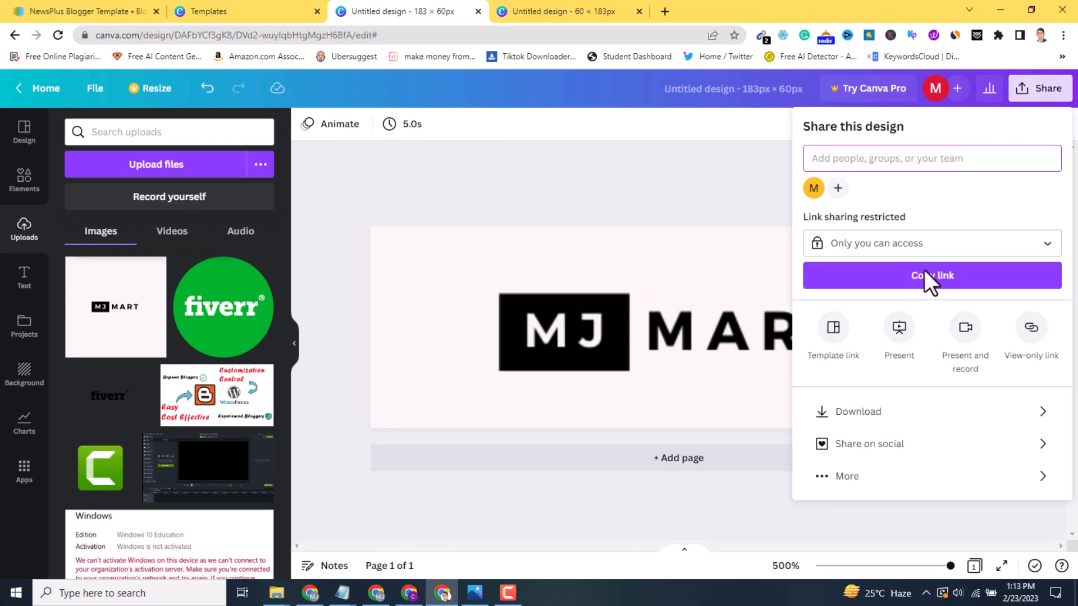
{"action": "left_click", "coordinate": [864, 416]}
{"action": "left_click", "coordinate": [914, 343]}
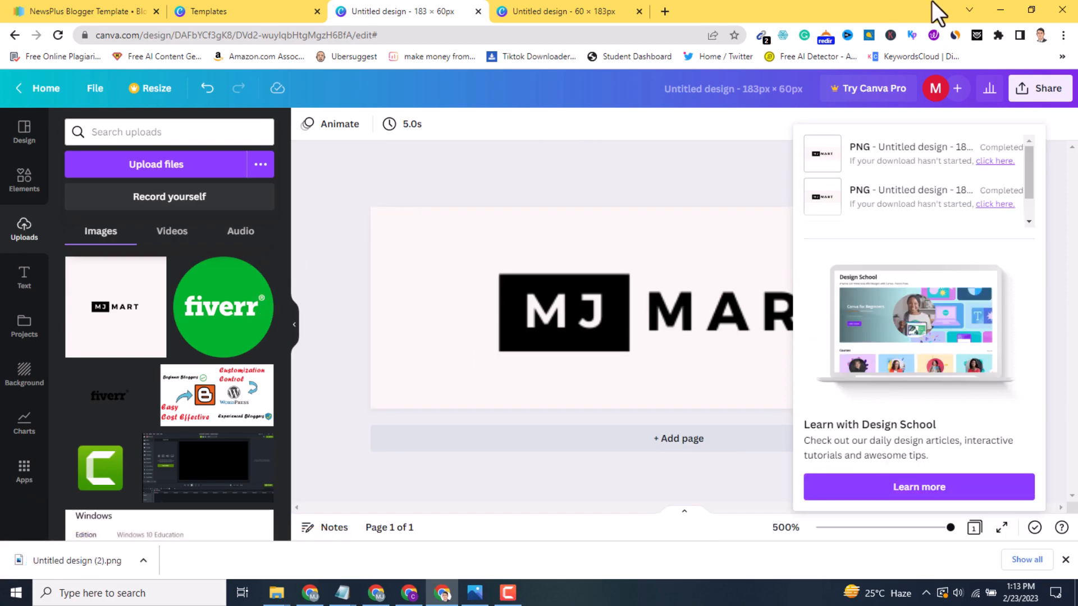
Minimize the open windows and switch to the Chrome window showing the Blogger Layout page.
{"action": "left_click", "coordinate": [1007, 1]}
{"action": "left_click", "coordinate": [1007, 1]}
{"action": "left_click", "coordinate": [1007, 1]}
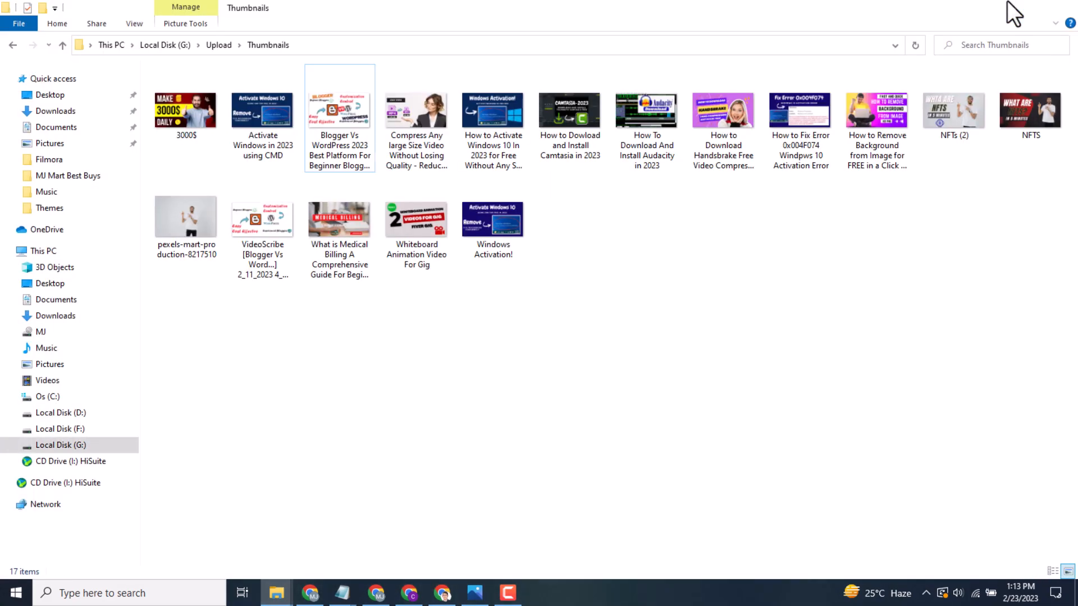
{"action": "left_click", "coordinate": [1007, 1]}
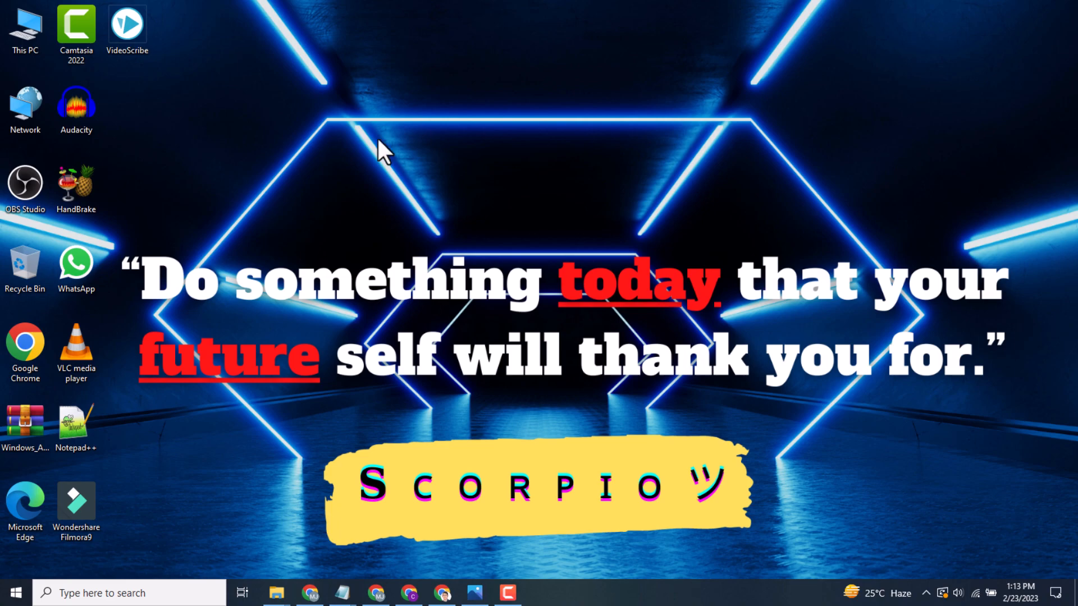
{"action": "left_click", "coordinate": [413, 593]}
{"action": "left_click", "coordinate": [78, 11]}
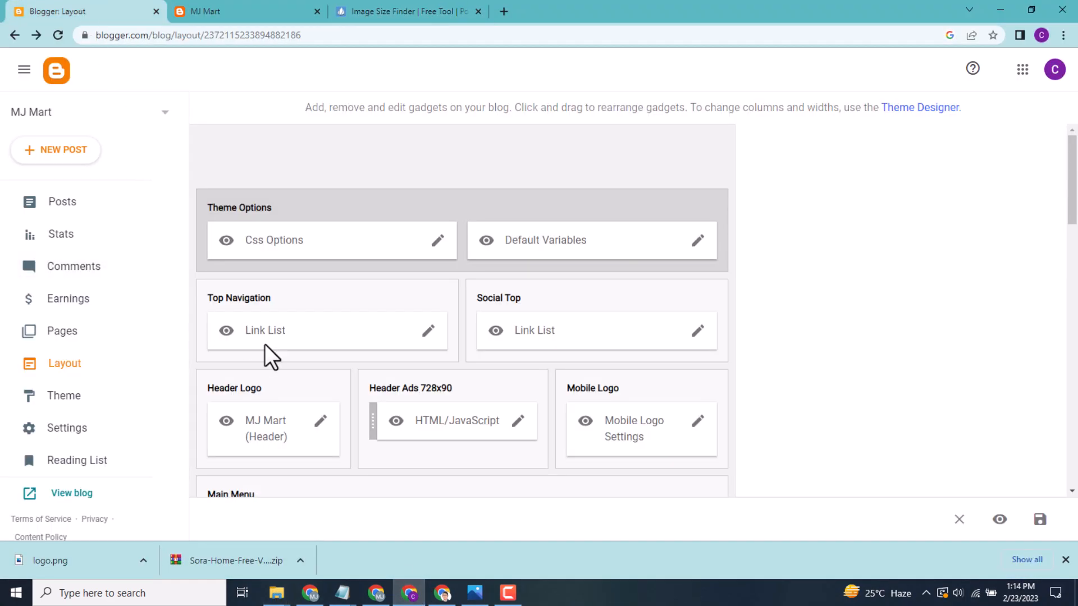
Open the Header Logo gadget's settings and paste the blog description beginning "MJ Mart is your ultimate affiliate blog for reviews and promotions".
{"action": "left_click", "coordinate": [321, 422]}
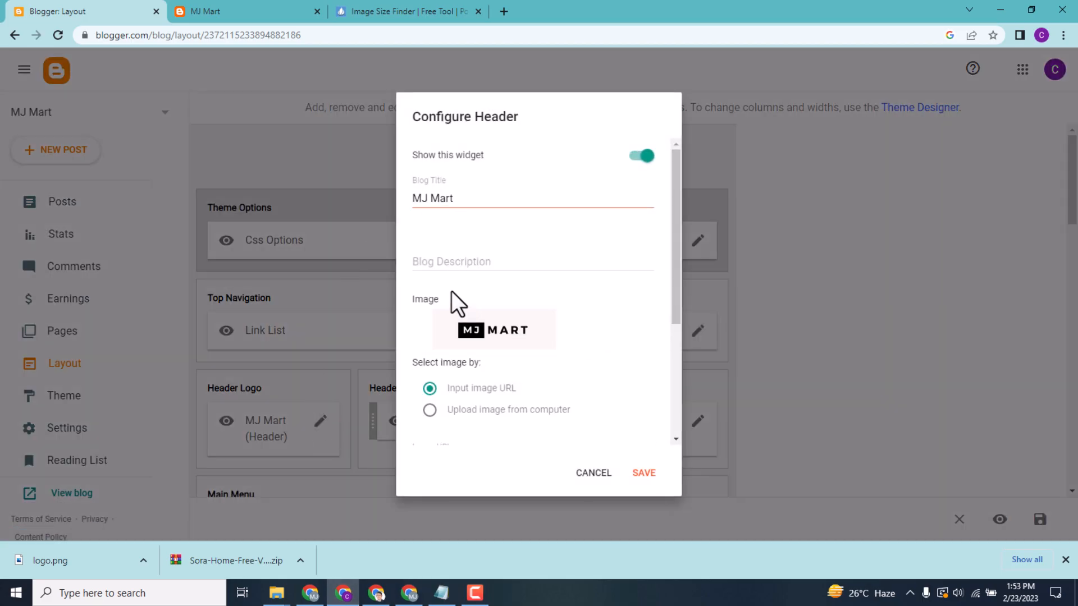
{"action": "left_click", "coordinate": [455, 265]}
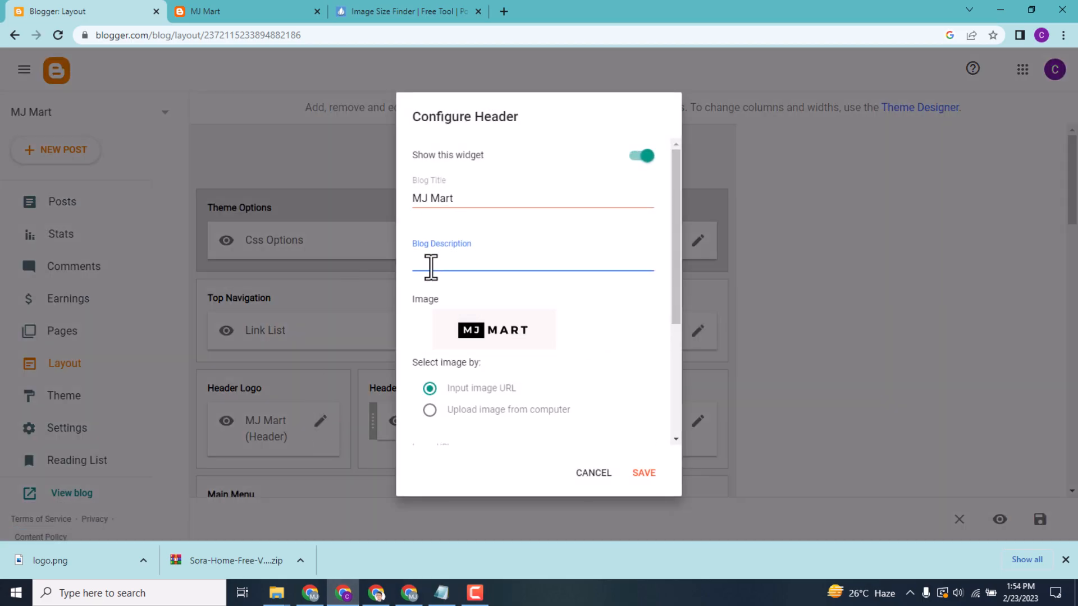
{"action": "right_click", "coordinate": [431, 267]}
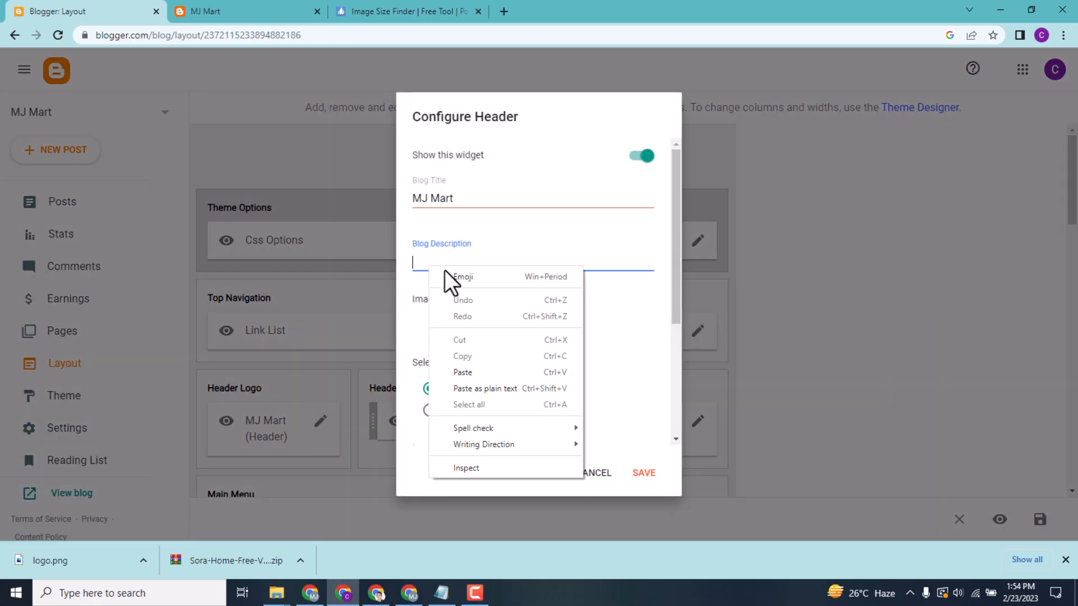
{"action": "left_click", "coordinate": [473, 370]}
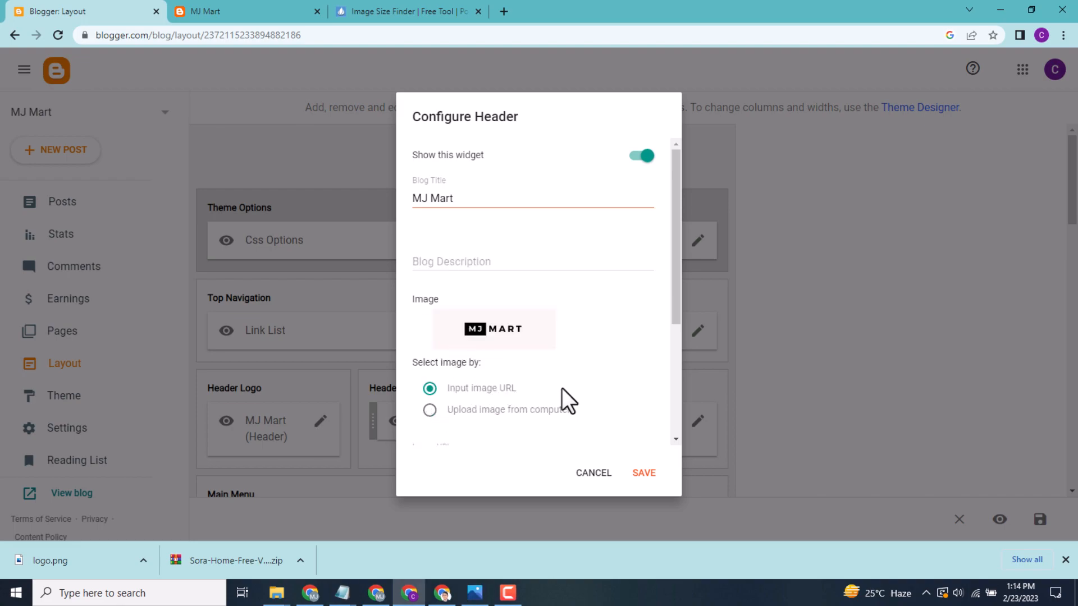
Upload Untitled design (2) from the Downloads folder as the header image and save the header settings.
{"action": "left_click_drag", "start_coordinate": [676, 306], "coordinate": [665, 395]}
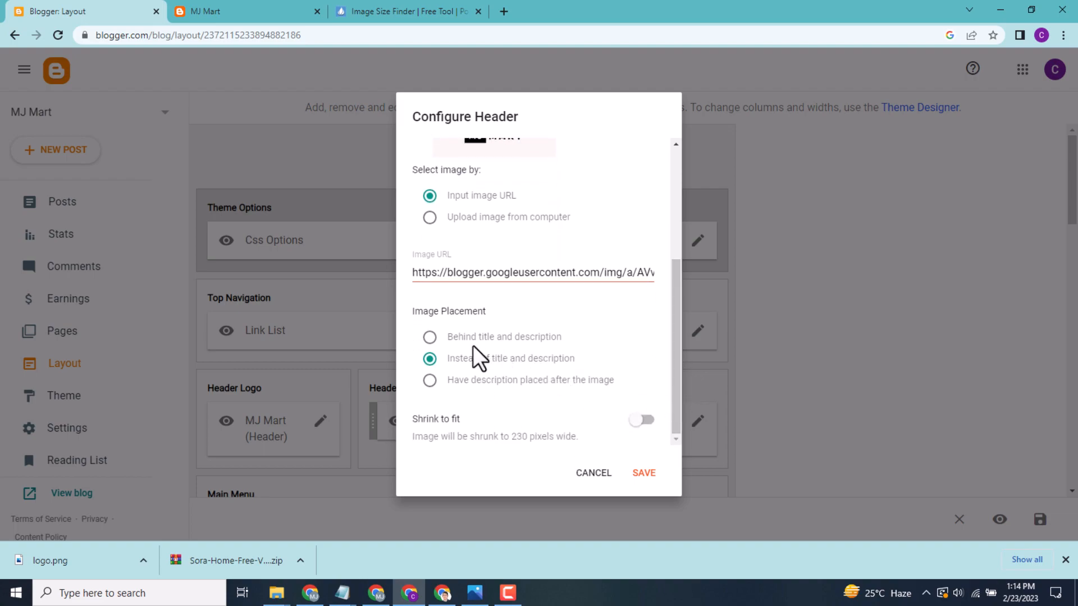
{"action": "left_click", "coordinate": [429, 218]}
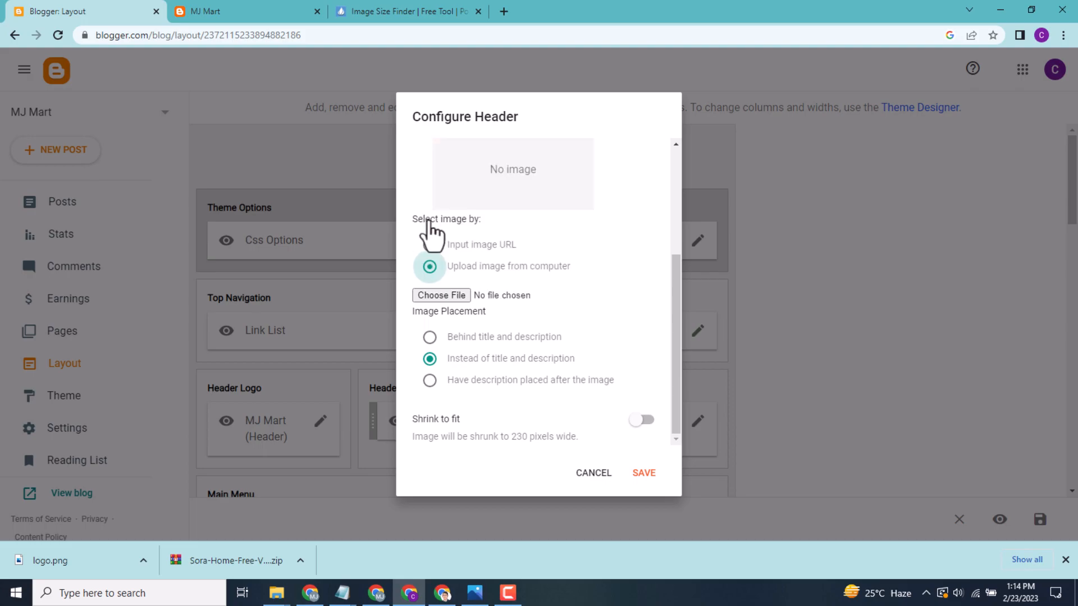
{"action": "left_click", "coordinate": [436, 294]}
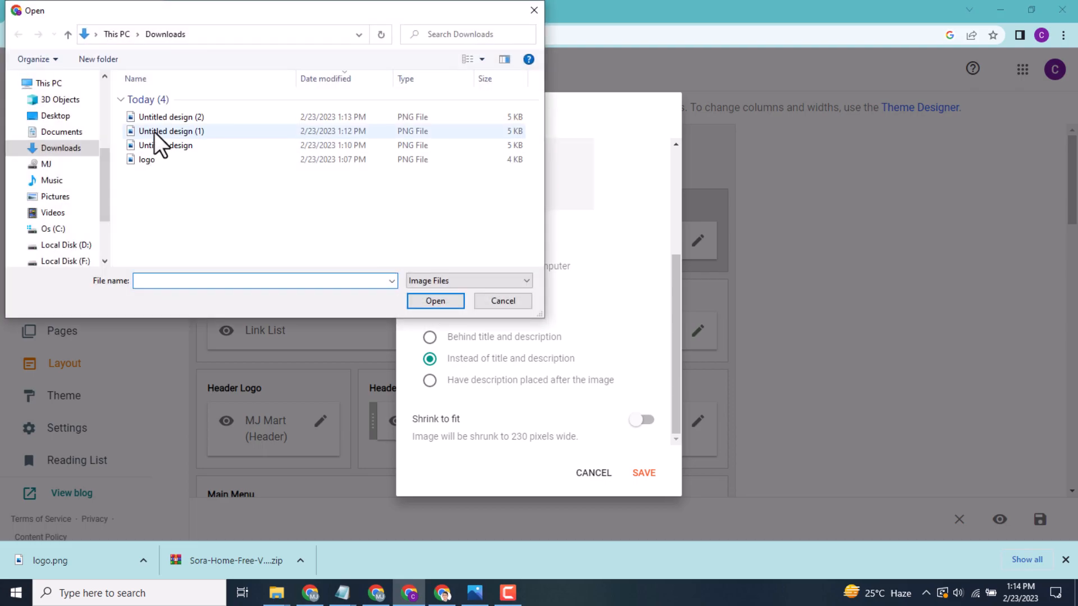
{"action": "left_click", "coordinate": [166, 116]}
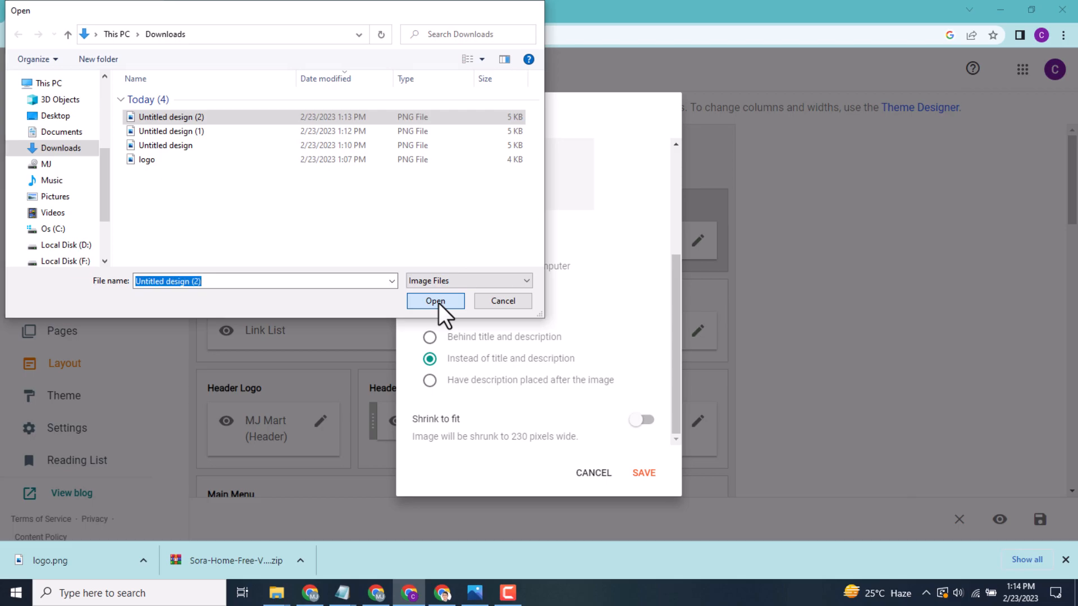
{"action": "left_click", "coordinate": [439, 302]}
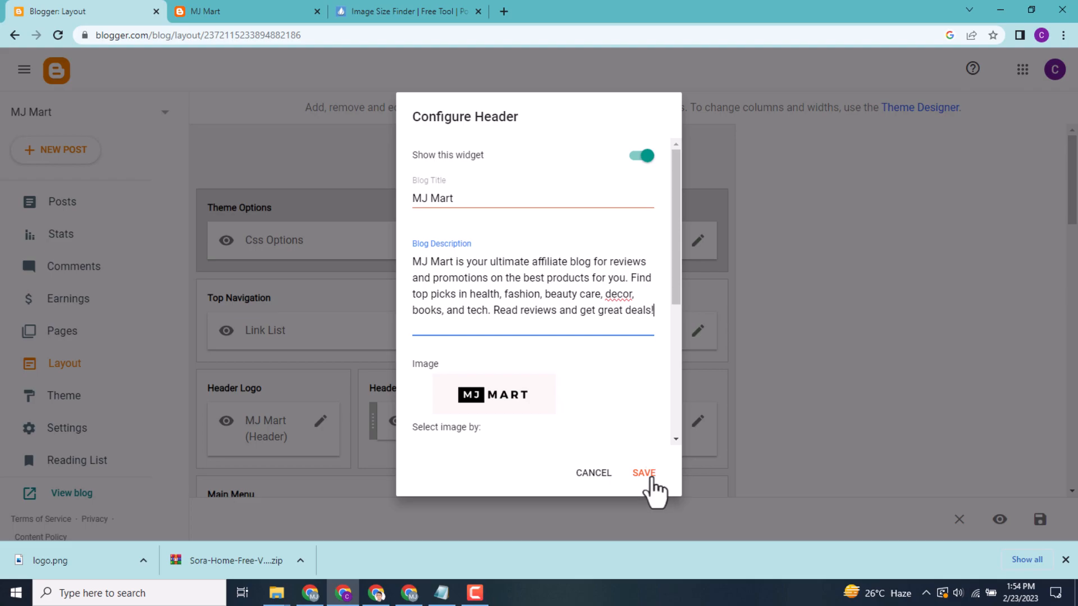
{"action": "left_click", "coordinate": [644, 474]}
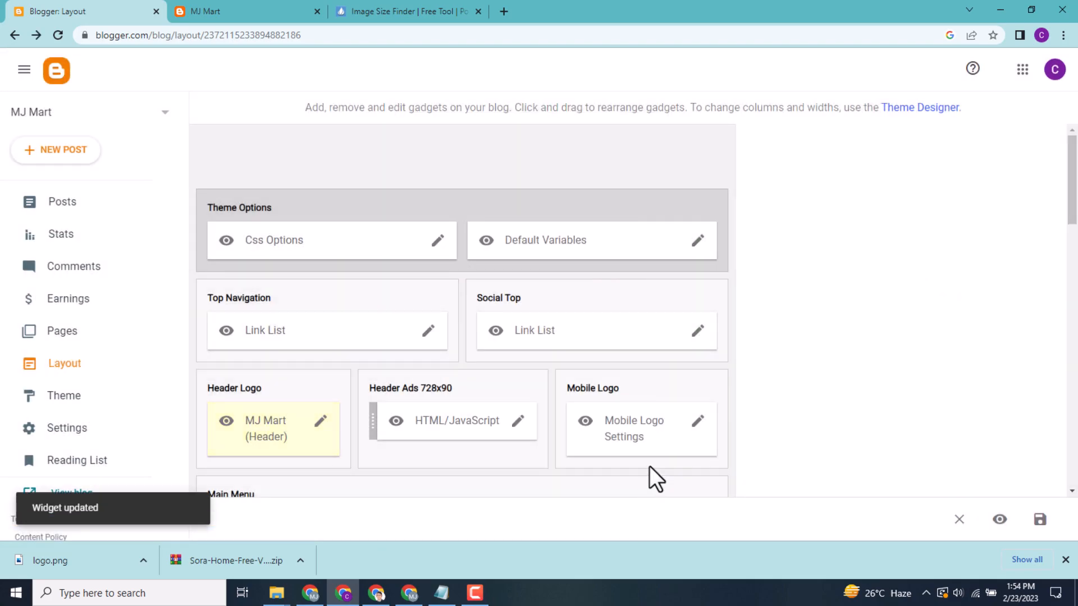
Upload Untitled design (2).png from the computer as the Mobile Logo gadget's image and save the gadget.
{"action": "left_click", "coordinate": [697, 422]}
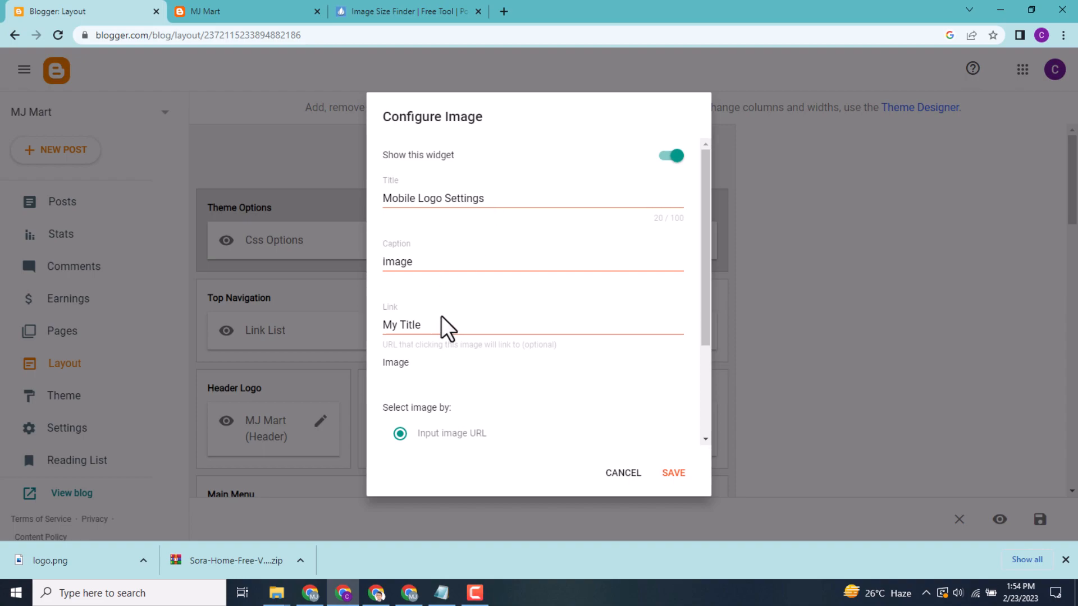
{"action": "left_click_drag", "start_coordinate": [705, 311], "coordinate": [705, 392]}
{"action": "left_click", "coordinate": [417, 319]}
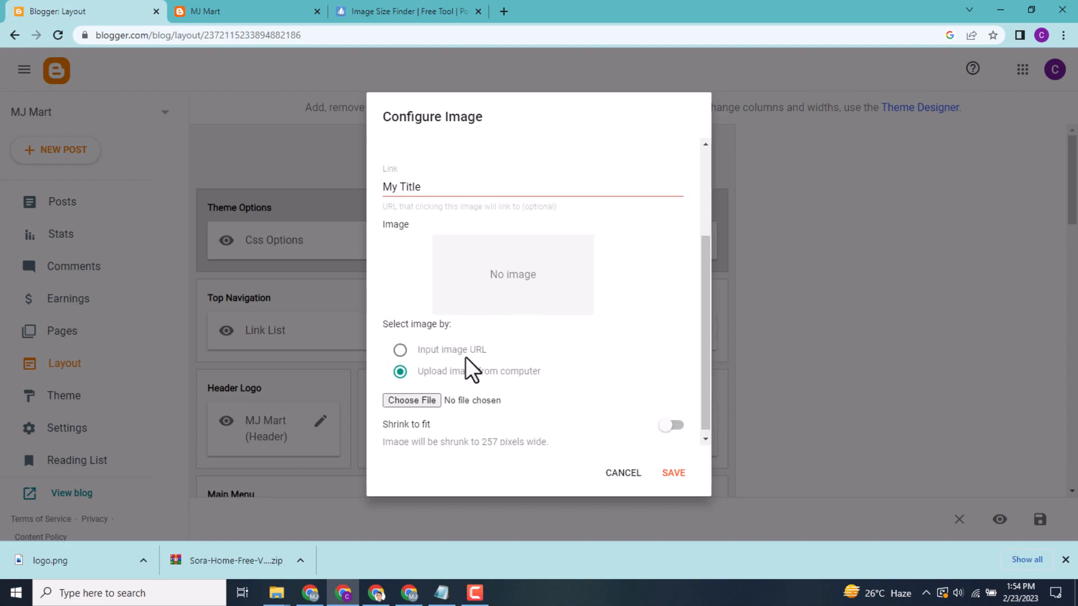
{"action": "left_click", "coordinate": [416, 400]}
{"action": "left_click", "coordinate": [204, 120]}
{"action": "left_click", "coordinate": [433, 302]}
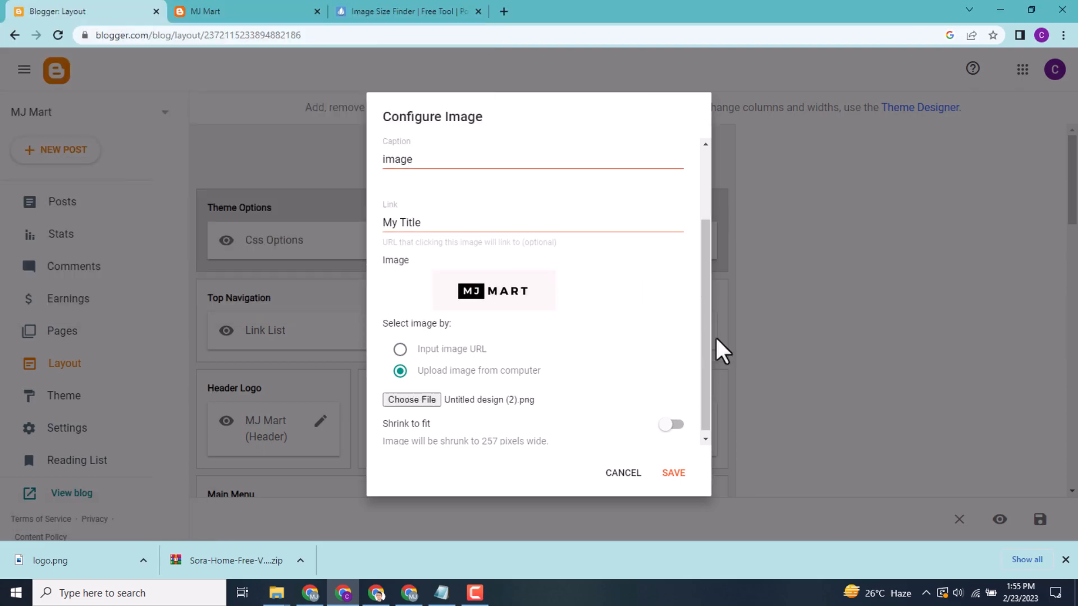
{"action": "left_click", "coordinate": [673, 473]}
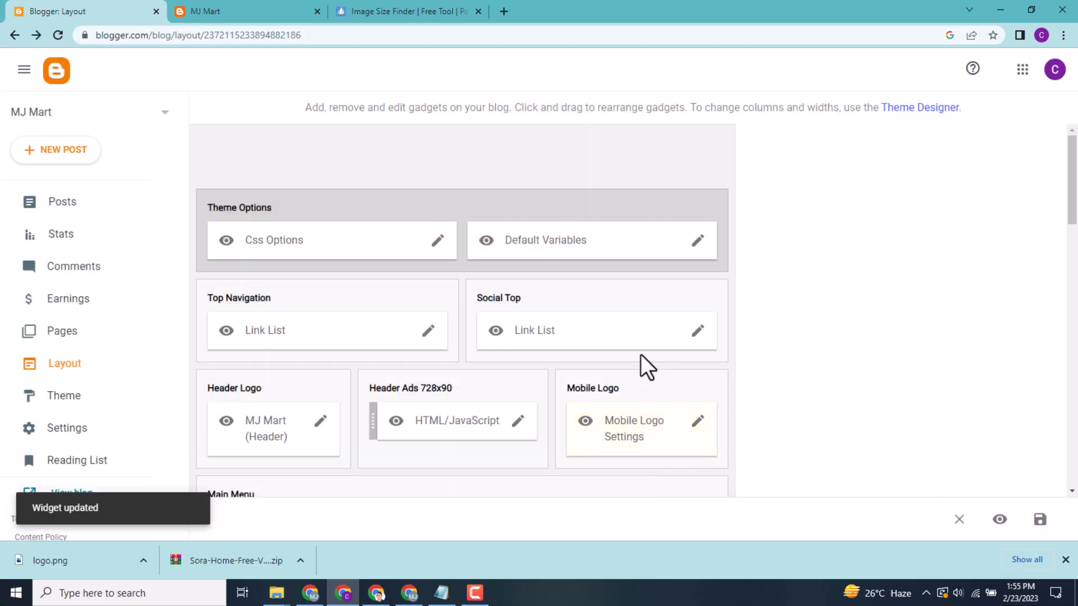
Reload the live MJ Mart blog, check its header logo and ad banner, and return to the Layout page.
{"action": "left_click", "coordinate": [220, 6]}
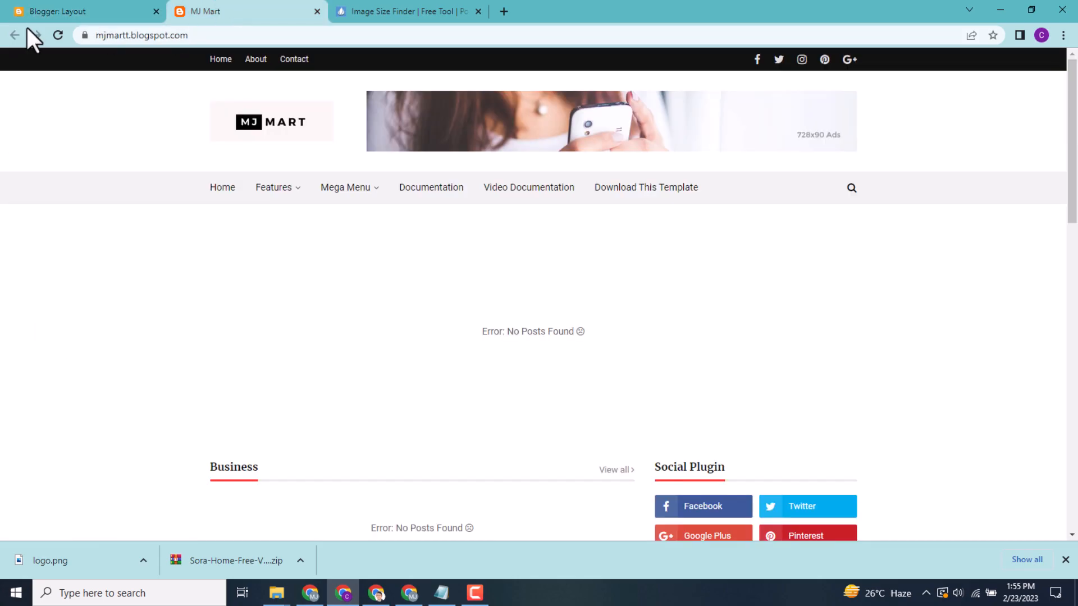
{"action": "left_click", "coordinate": [55, 35]}
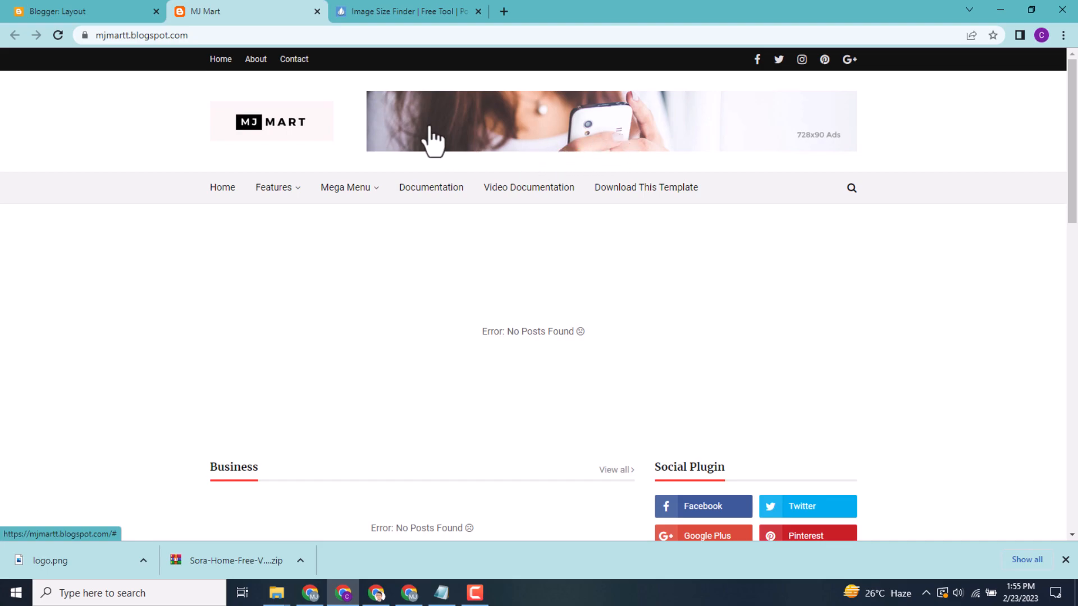
{"action": "left_click", "coordinate": [28, 2]}
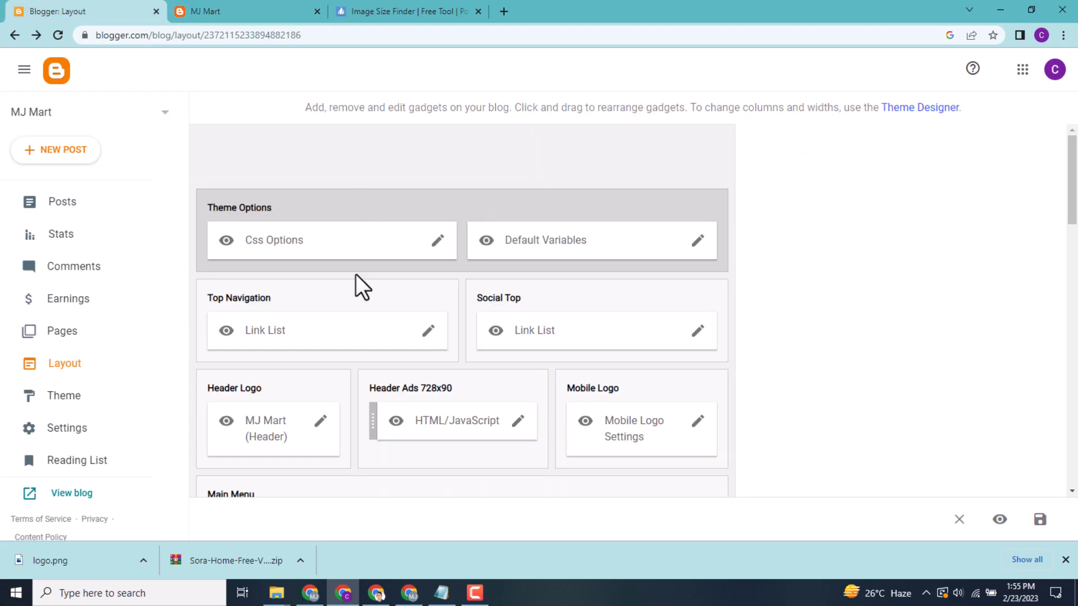
Turn off Show this widget for the Header Ads 728x90 gadget and save it.
{"action": "left_click", "coordinate": [517, 422]}
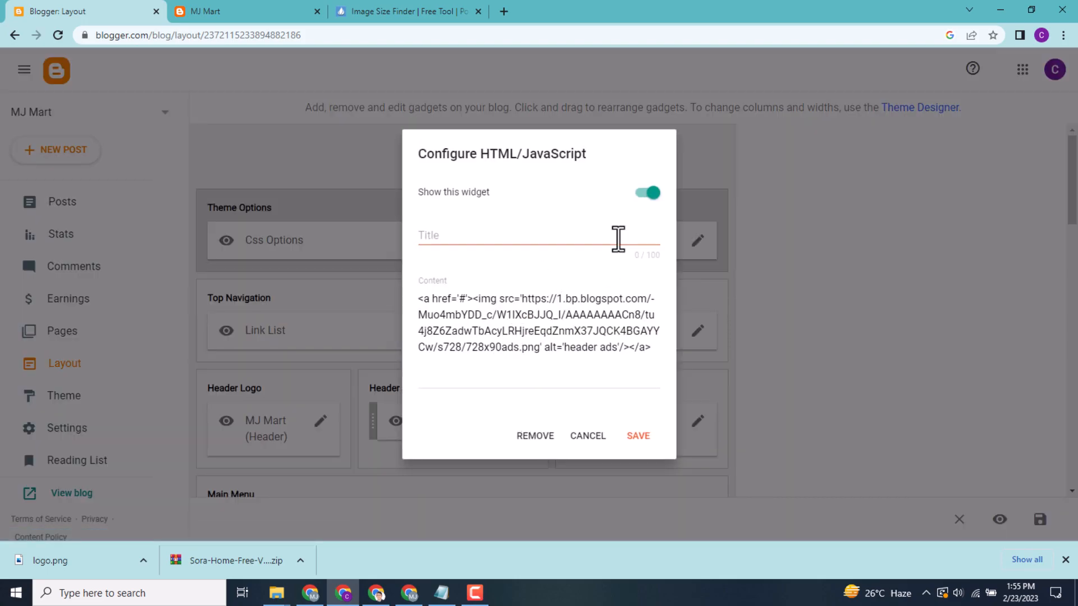
{"action": "left_click", "coordinate": [645, 192]}
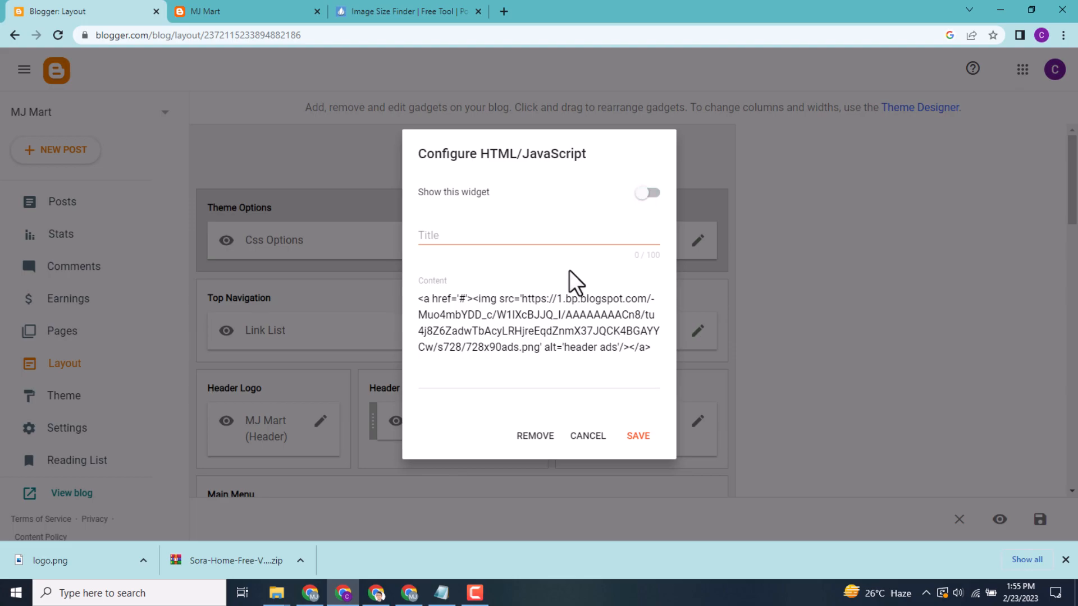
{"action": "left_click", "coordinate": [640, 437]}
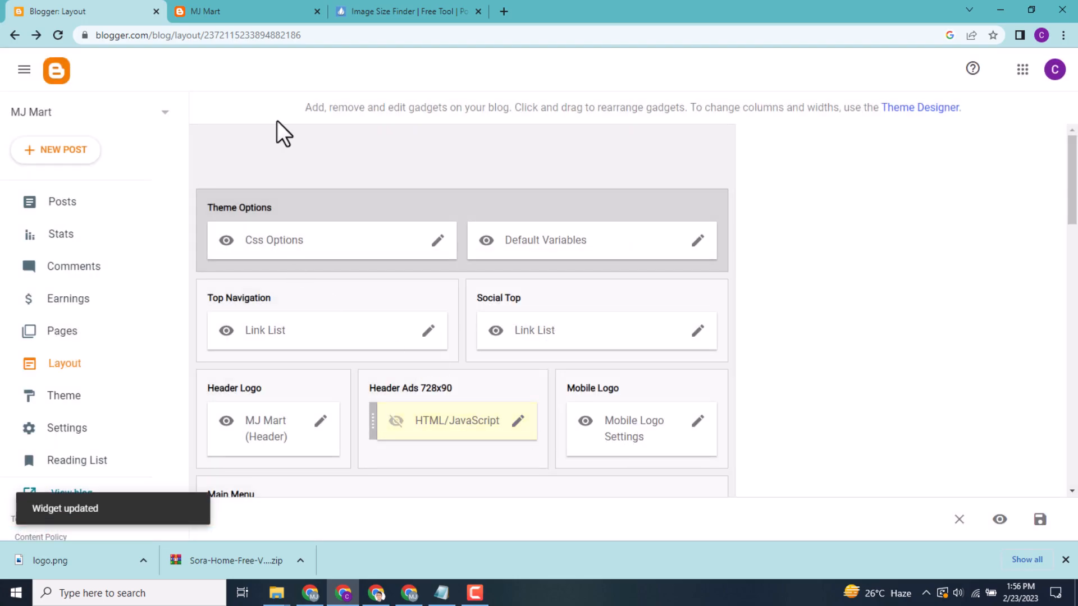
Reload the live MJ Mart blog and look over its header and the rest of the page.
{"action": "left_click", "coordinate": [273, 12]}
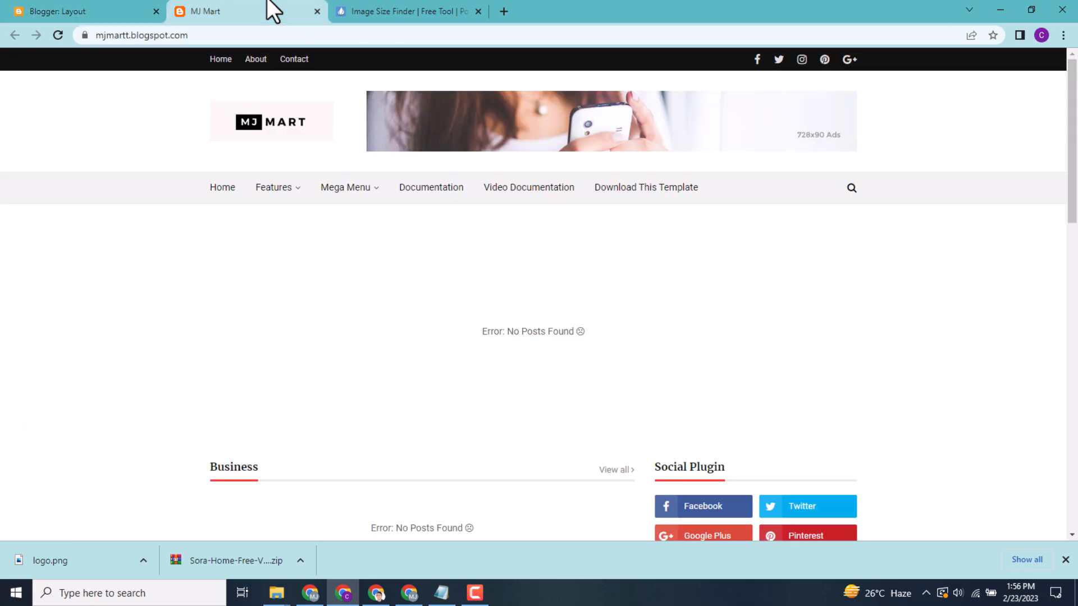
{"action": "left_click", "coordinate": [56, 36]}
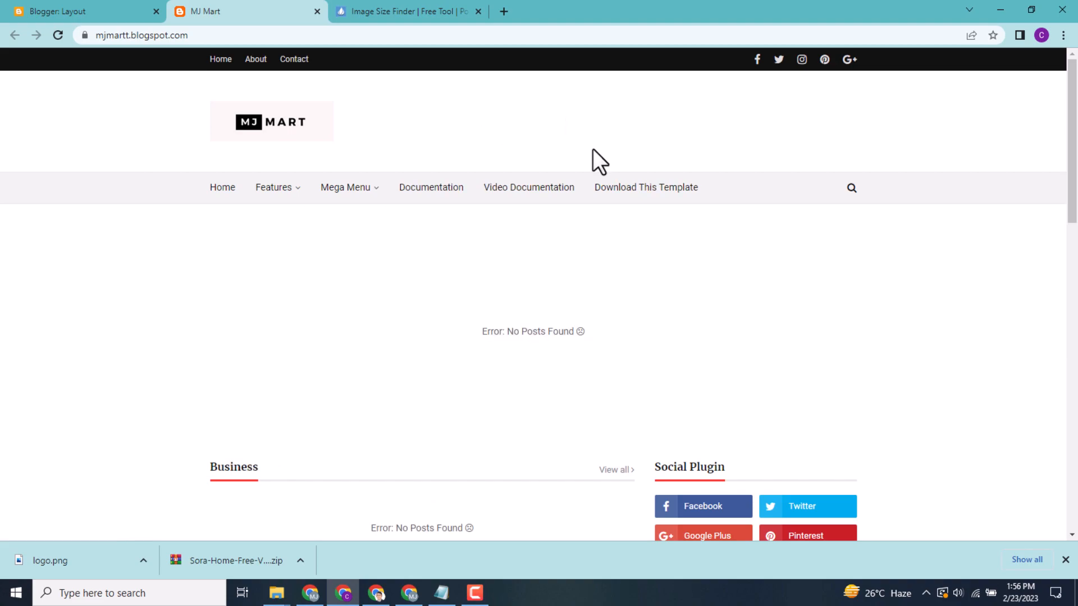
{"action": "left_click_drag", "start_coordinate": [1077, 171], "coordinate": [1076, 405]}
{"action": "left_click_drag", "start_coordinate": [1072, 505], "coordinate": [1054, 129]}
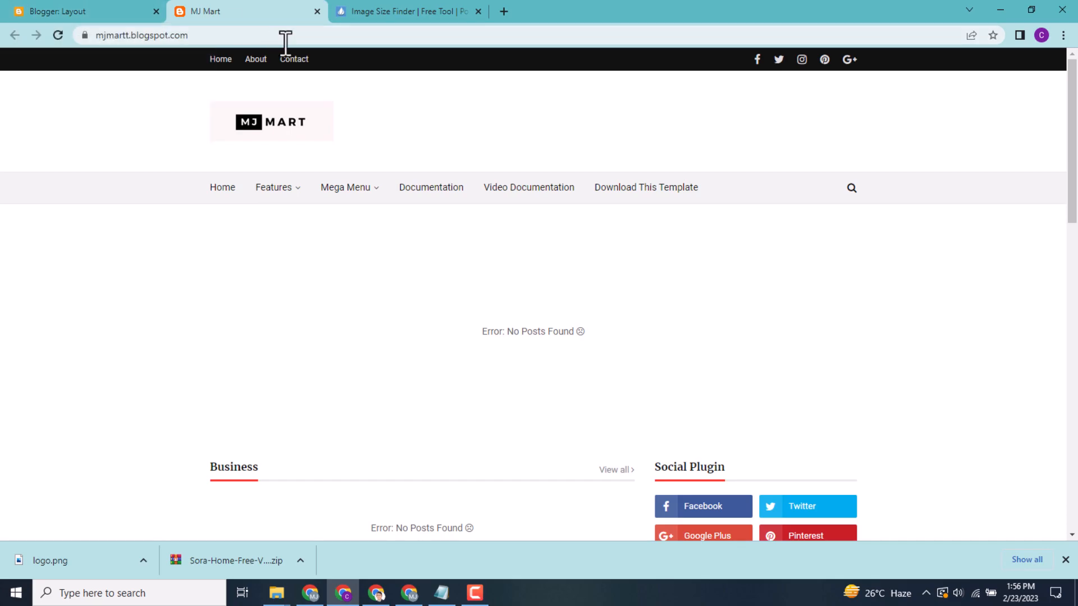
Close the Image Size Finder tab and search Google for gooyaabitemplates in a new tab.
{"action": "left_click", "coordinate": [477, 12]}
{"action": "left_click", "coordinate": [127, 6]}
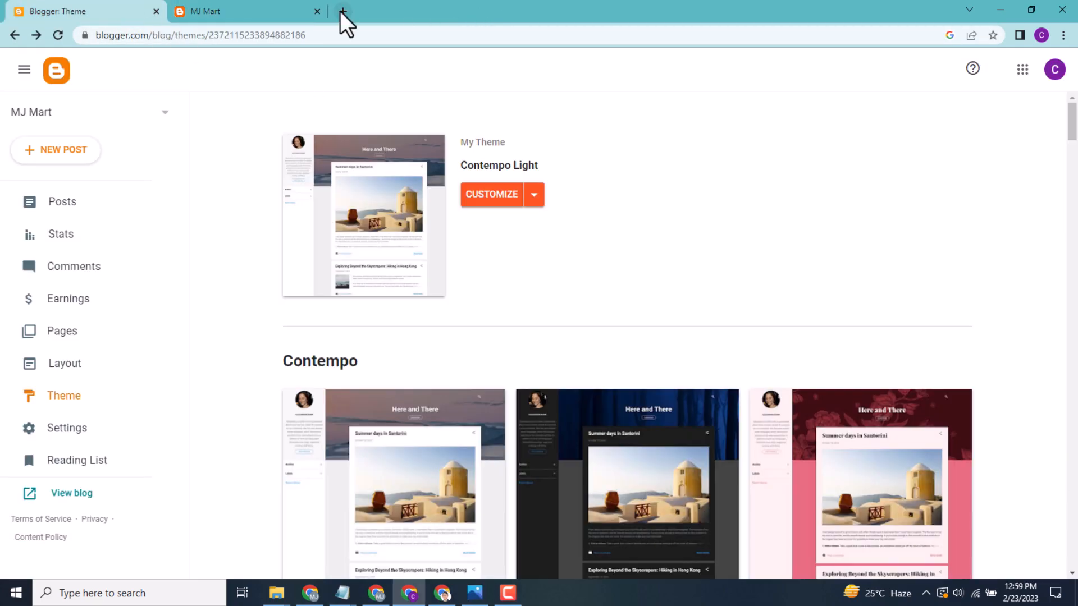
{"action": "left_click", "coordinate": [341, 11]}
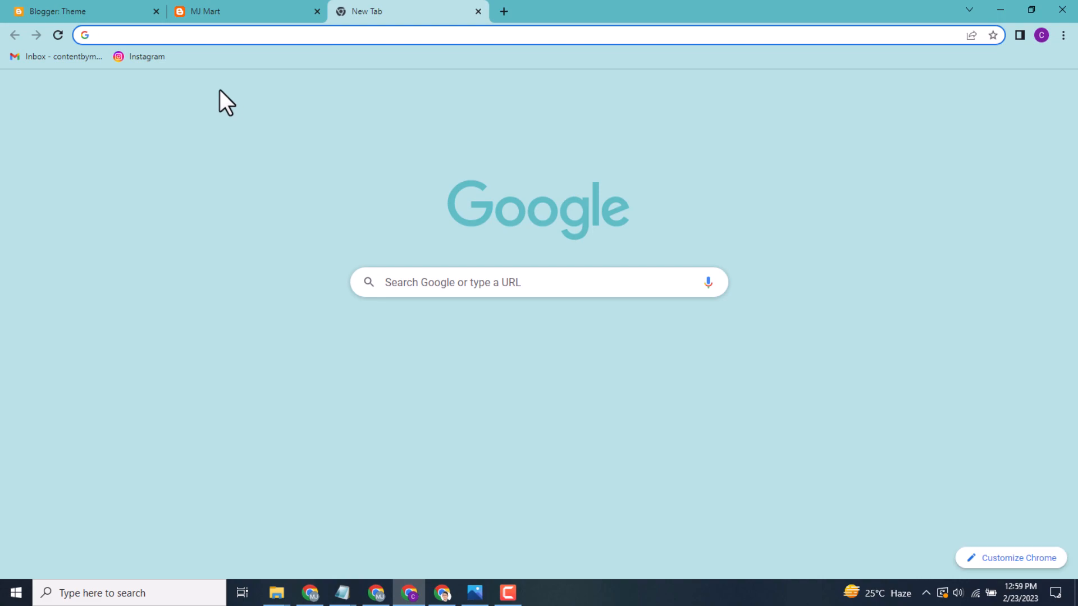
{"action": "type", "text": "g"}
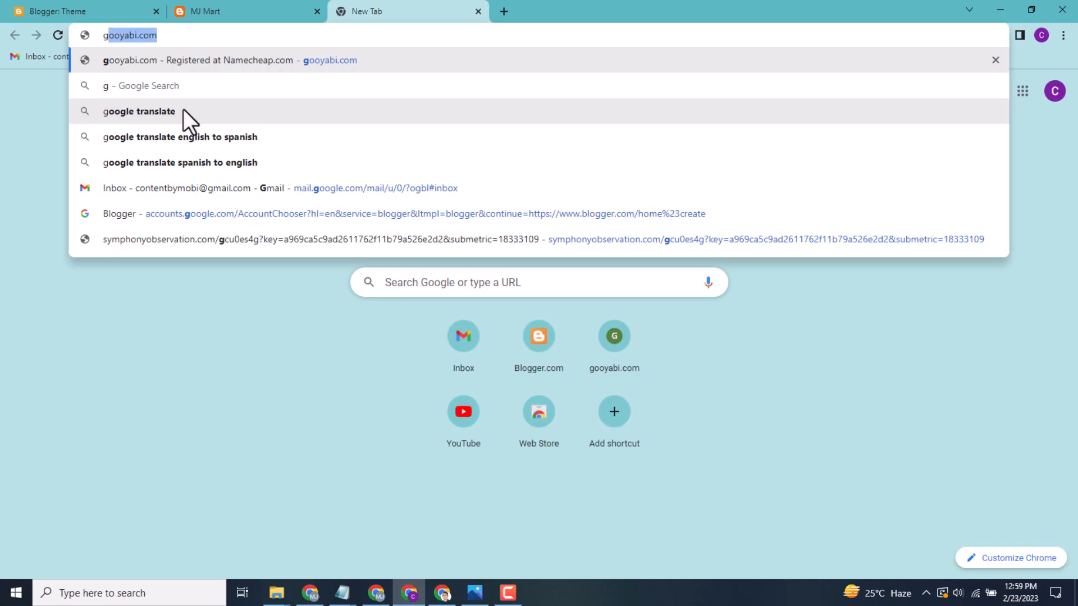
{"action": "type", "text": "oo"}
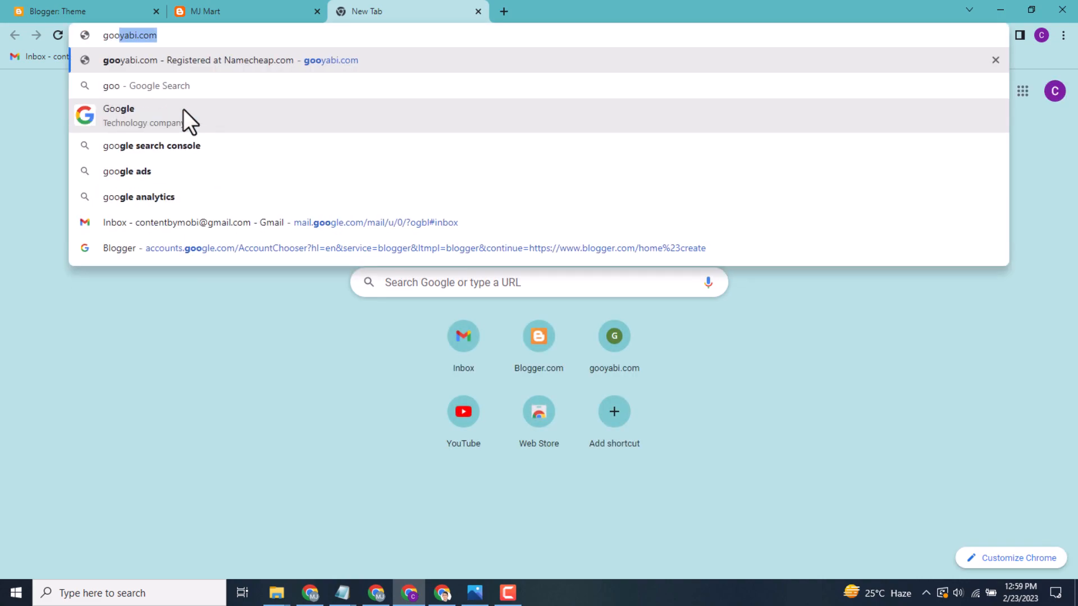
{"action": "type", "text": "yab"}
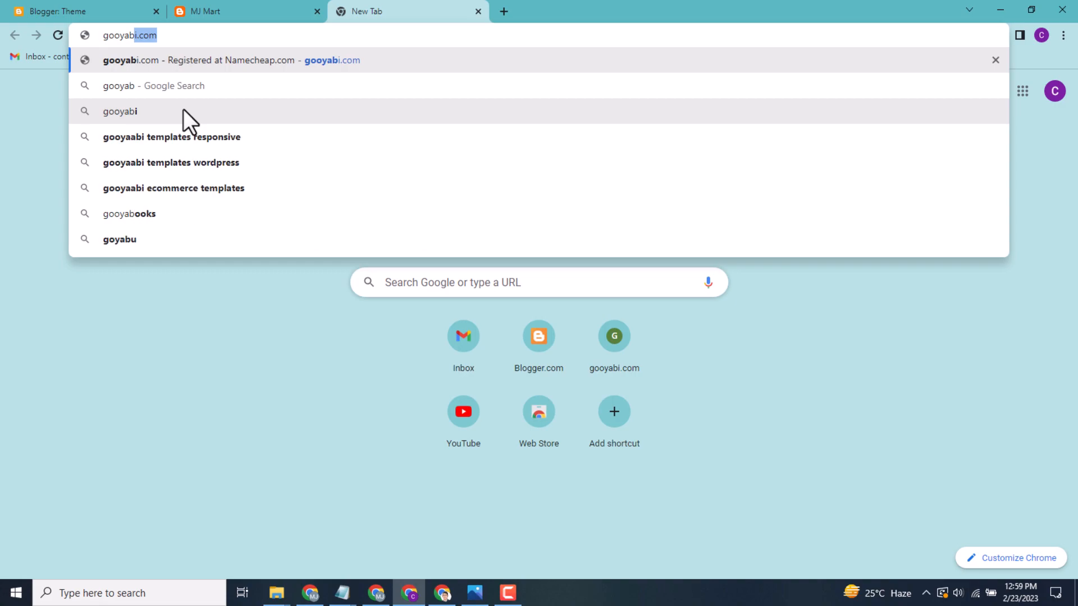
{"action": "type", "text": "ite"}
{"action": "key", "text": "BackSpace"}
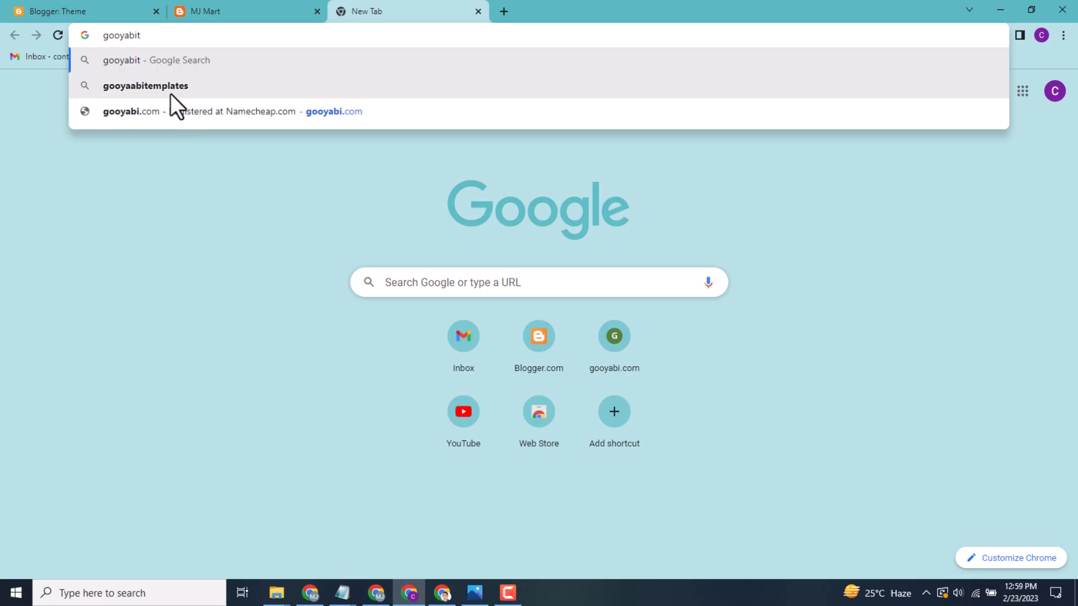
{"action": "left_click", "coordinate": [157, 87]}
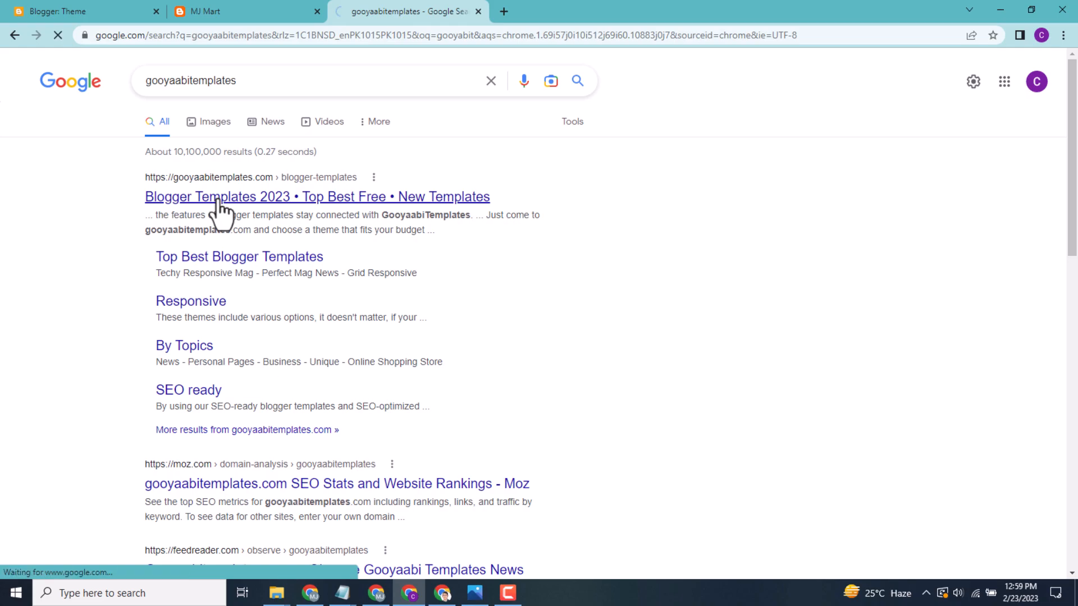
Open the Sora Home template page from the Free Blogger Templates collection on gooyaabitemplates.com.
{"action": "left_click", "coordinate": [183, 206]}
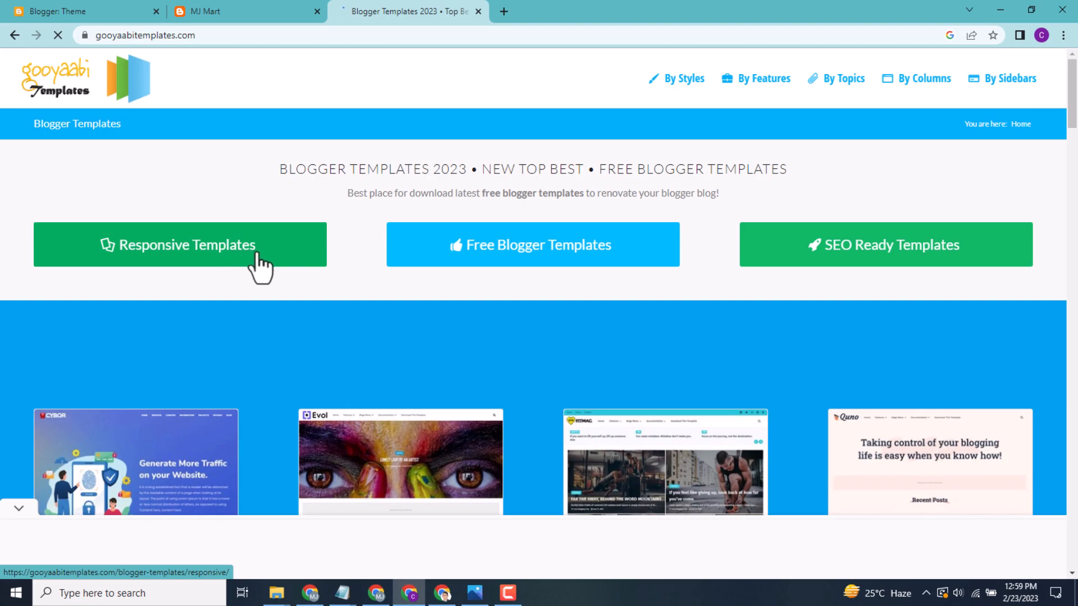
{"action": "left_click", "coordinate": [480, 251]}
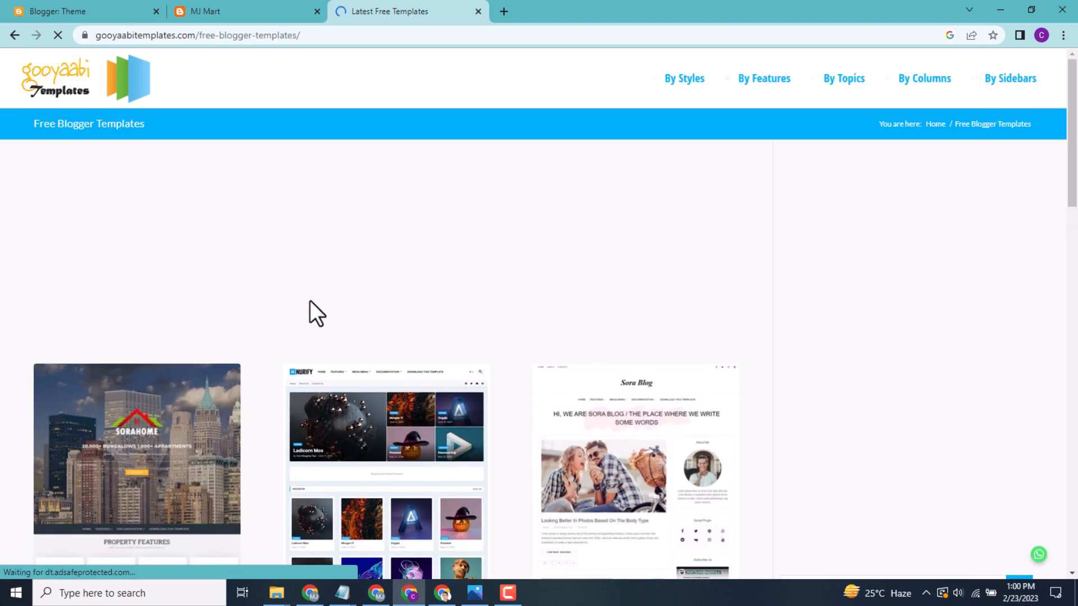
{"action": "left_click_drag", "start_coordinate": [1071, 173], "coordinate": [1061, 236]}
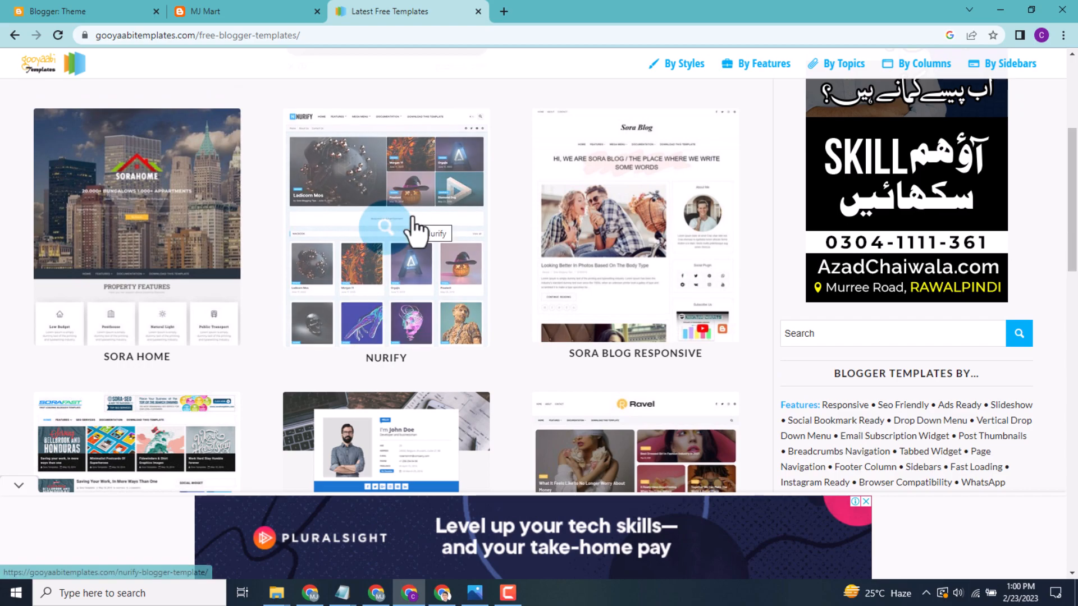
{"action": "left_click", "coordinate": [149, 223]}
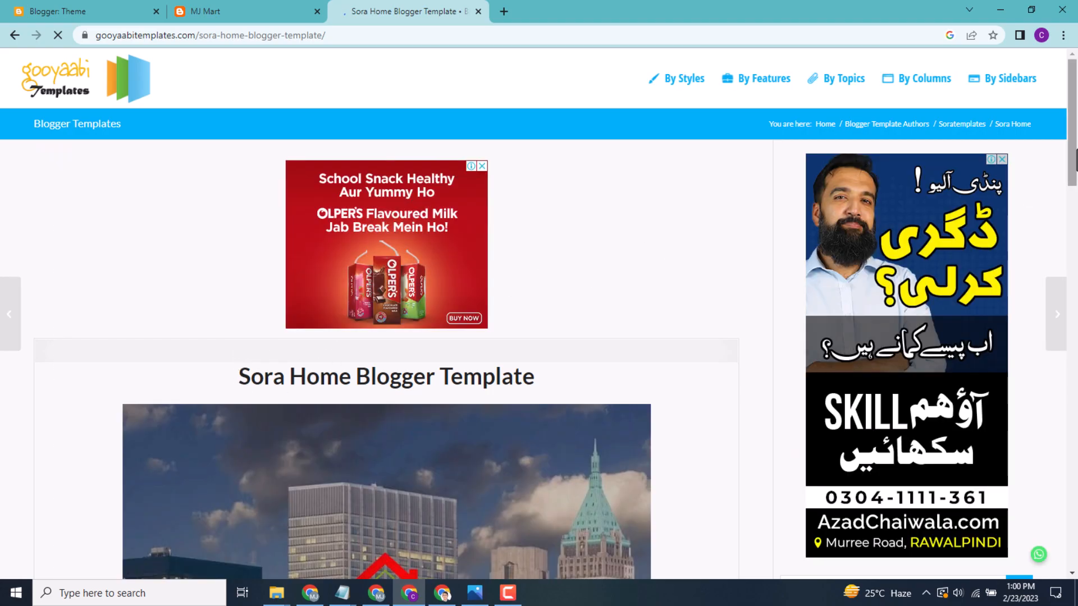
Open the live preview of the Sora Home template, look over the demo site and return to the template page.
{"action": "scroll", "coordinate": [1060, 241], "scroll_direction": "down", "scroll_amount": 10}
{"action": "scroll", "coordinate": [1054, 265], "scroll_direction": "up", "scroll_amount": 3}
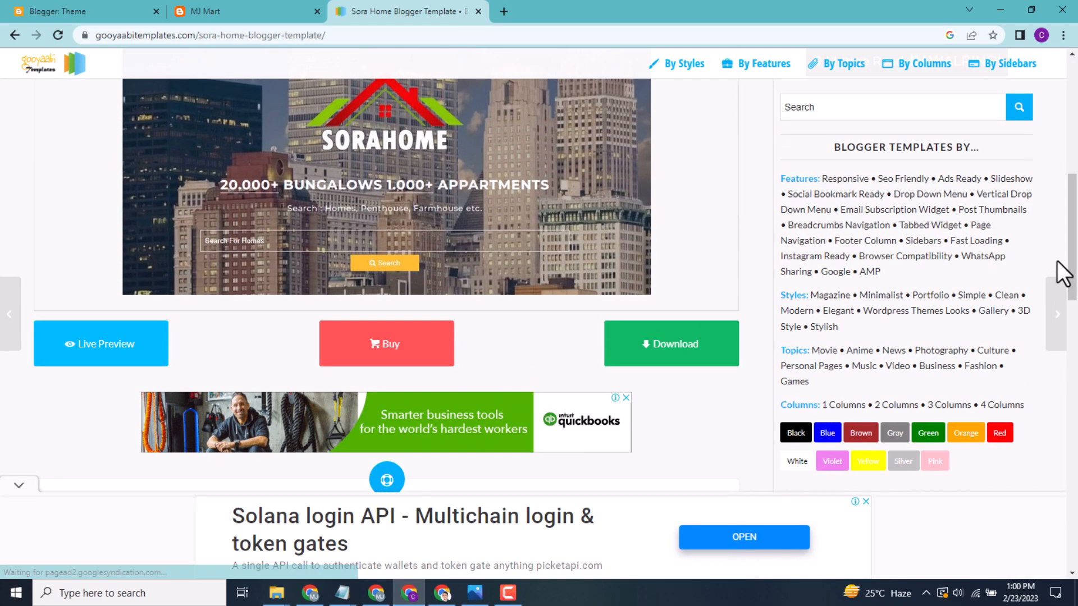
{"action": "left_click", "coordinate": [126, 348]}
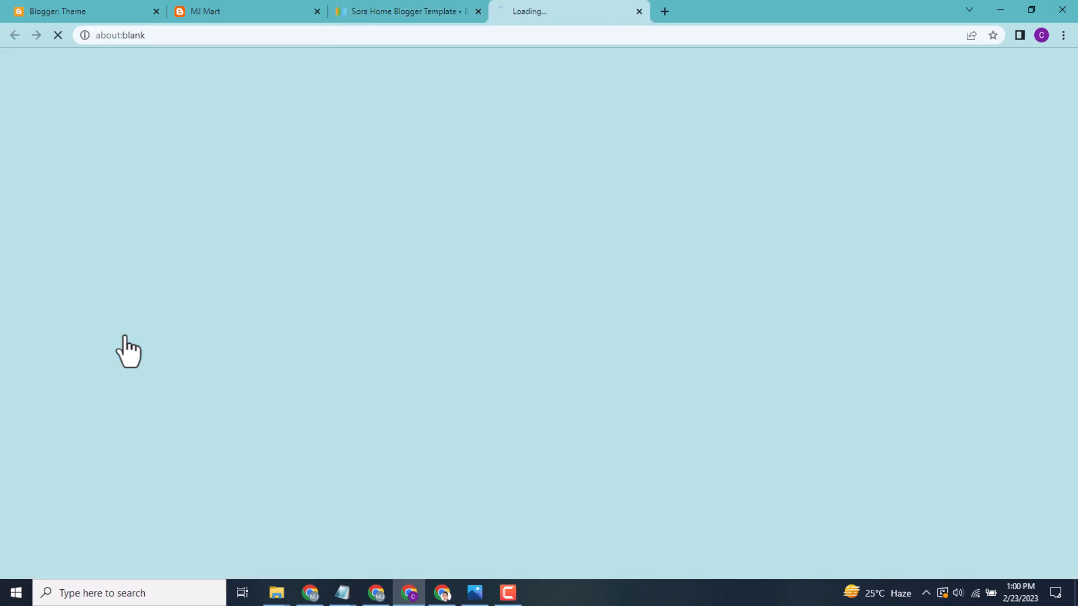
{"action": "left_click", "coordinate": [433, 3]}
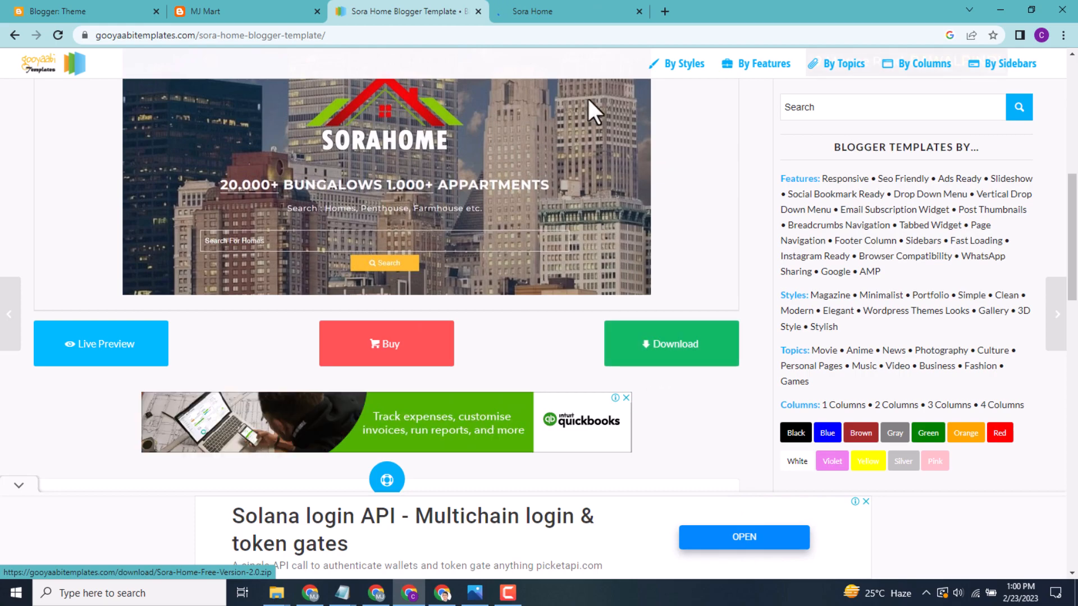
{"action": "left_click", "coordinate": [547, 11]}
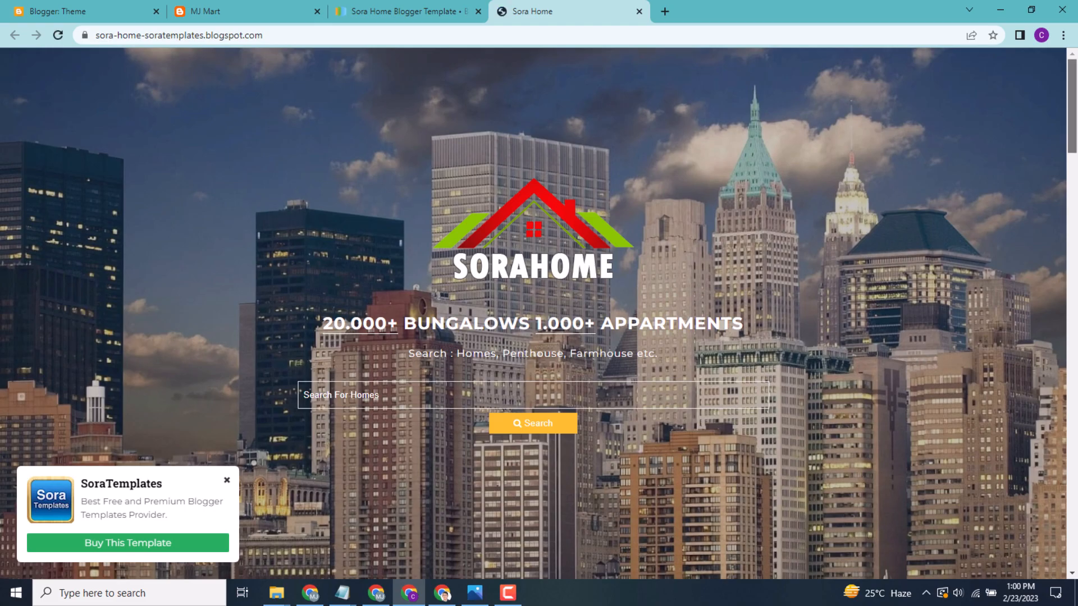
{"action": "mouse_move", "coordinate": [1073, 135]}
{"action": "left_mouse_down"}
{"action": "mouse_move", "coordinate": [1069, 556]}
{"action": "mouse_move", "coordinate": [1070, 126]}
{"action": "left_mouse_up"}
{"action": "left_click", "coordinate": [415, 7]}
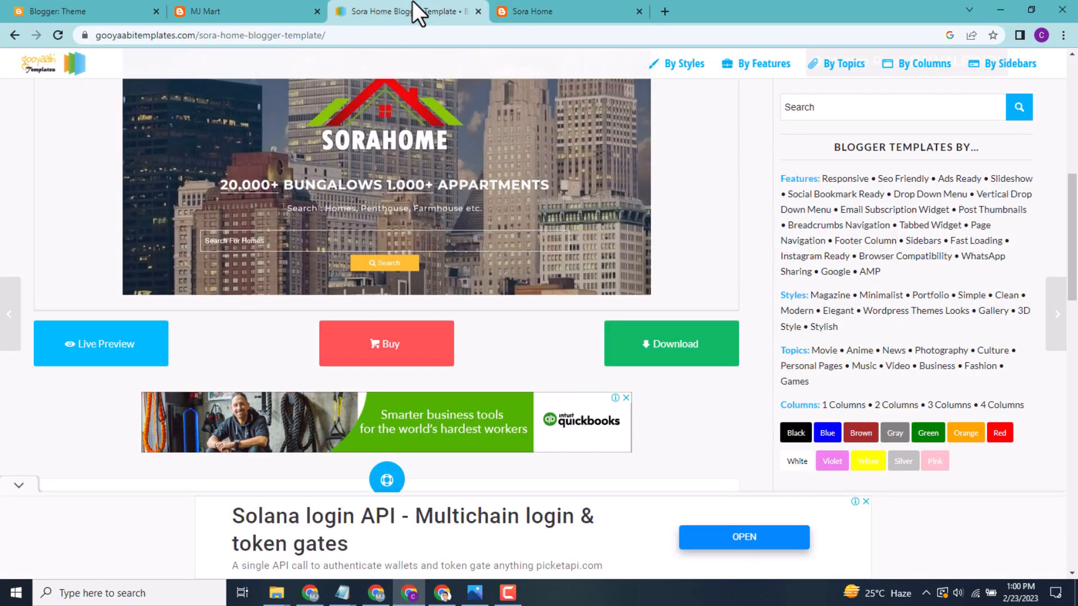
Download the free Sora Home template zip and check for it in the Downloads folder.
{"action": "left_click", "coordinate": [659, 353]}
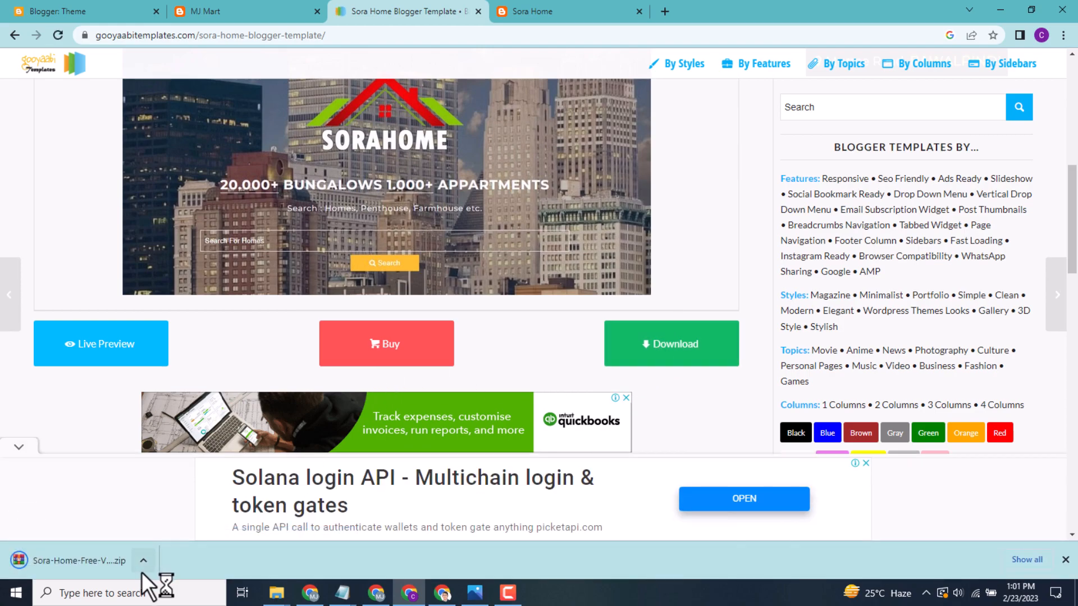
{"action": "left_click", "coordinate": [141, 561]}
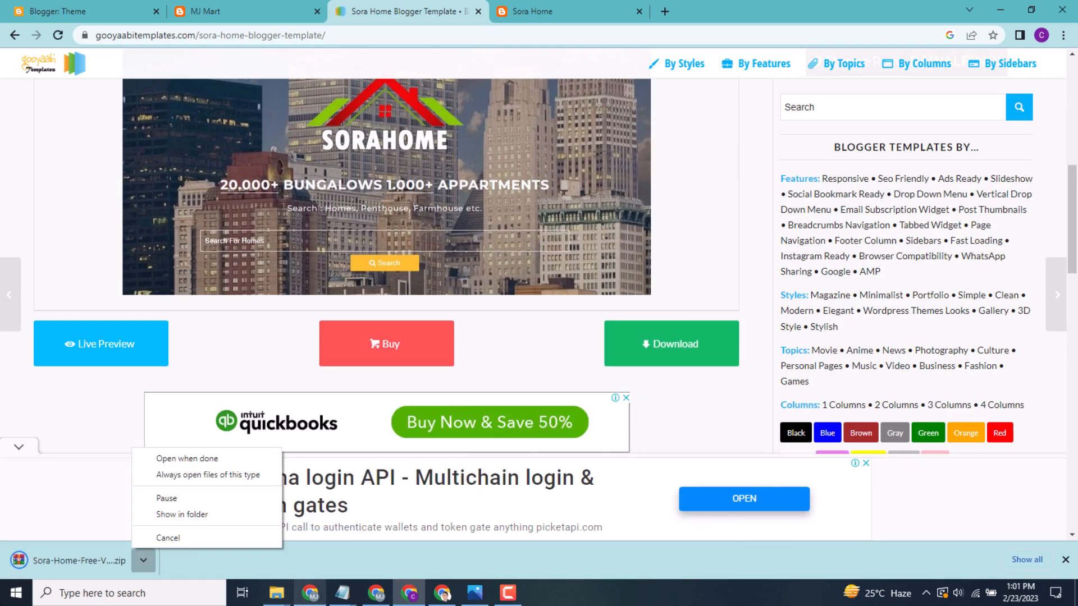
{"action": "left_click", "coordinate": [276, 593]}
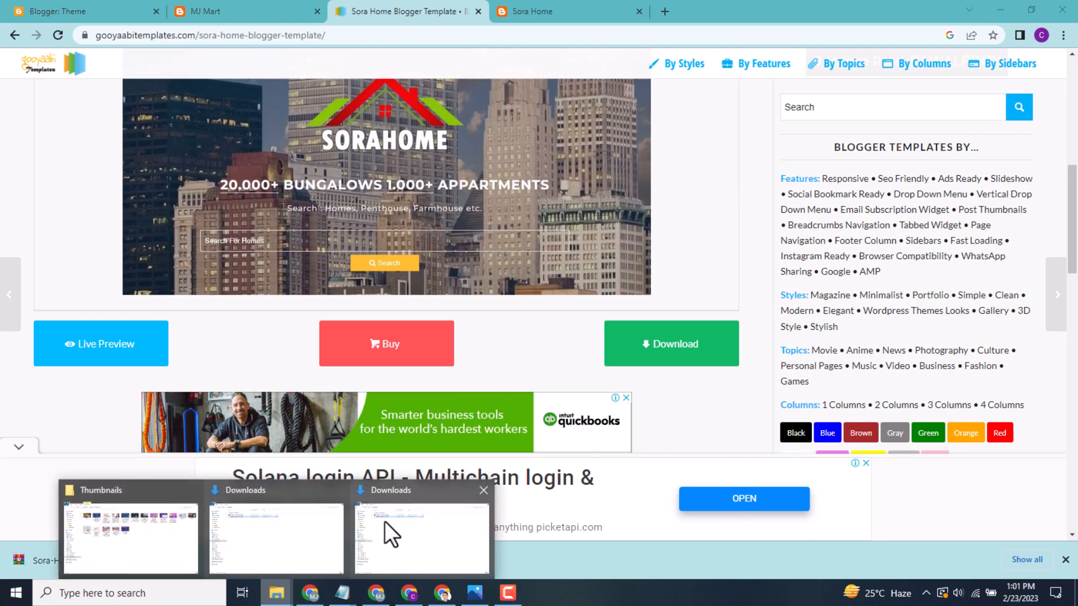
{"action": "left_click", "coordinate": [400, 530]}
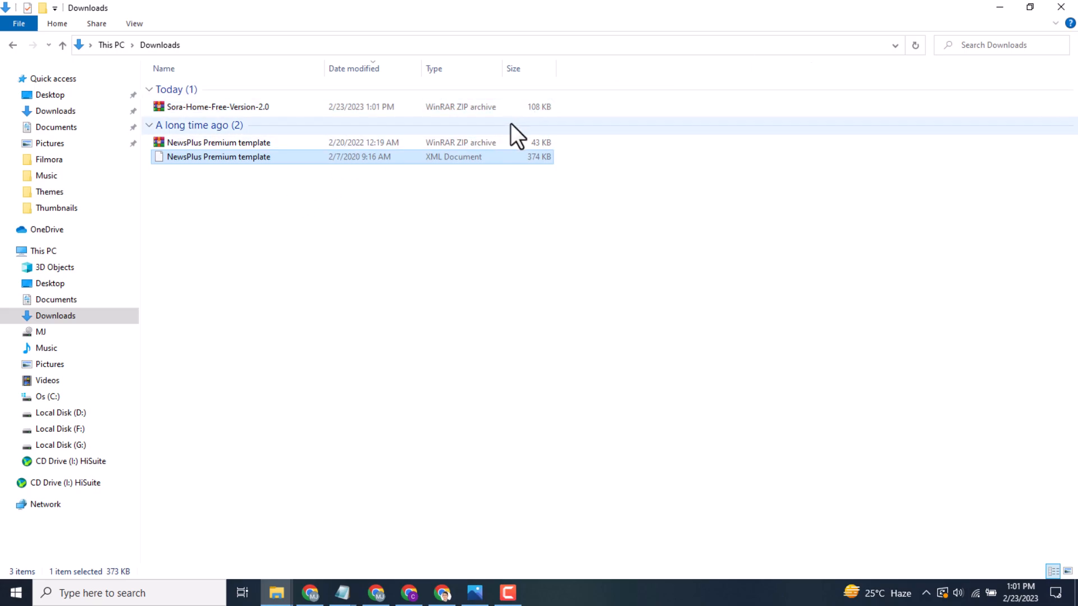
{"action": "left_click", "coordinate": [986, 3]}
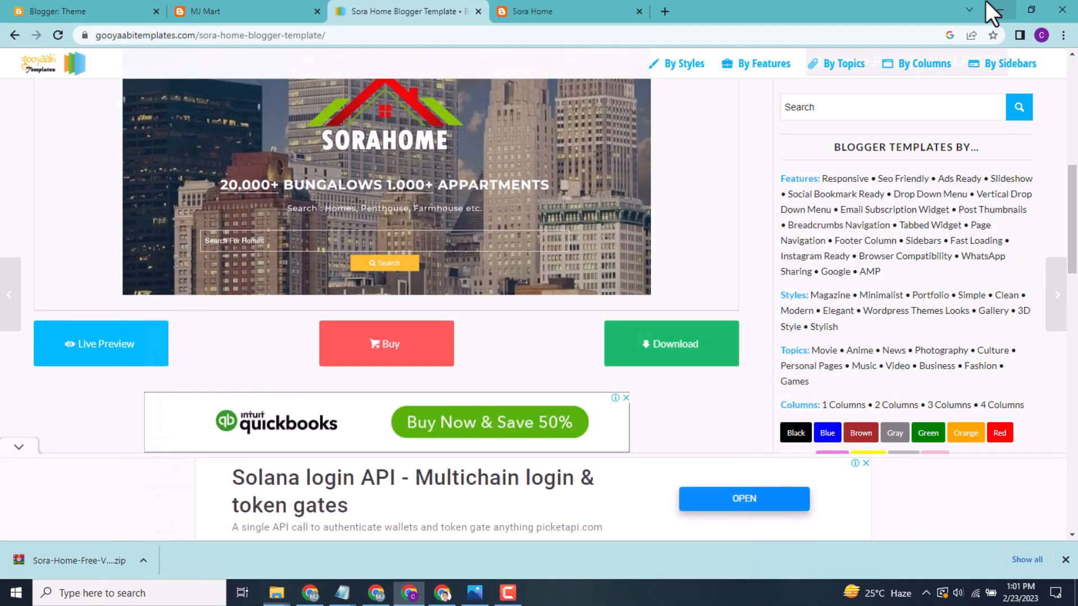
Close the Sora Home template download page and switch back to the Blogger Theme page.
{"action": "left_click", "coordinate": [478, 11]}
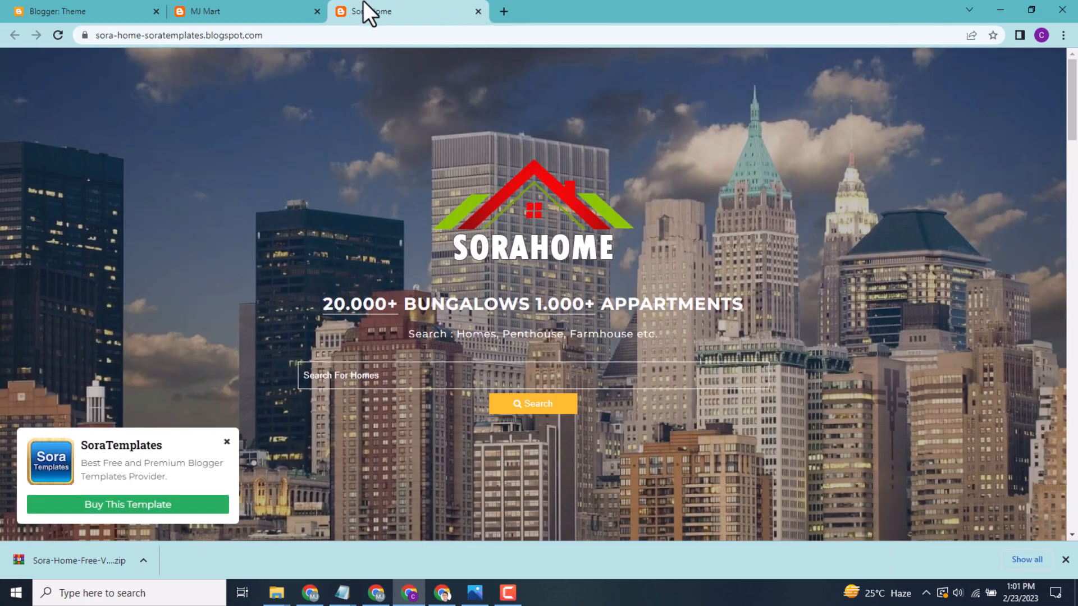
{"action": "left_click", "coordinate": [108, 10]}
{"action": "left_click_drag", "start_coordinate": [185, 364], "coordinate": [204, 295]}
Minimize the browser window to show the desktop and refresh the desktop.
{"action": "left_click", "coordinate": [1002, 6]}
{"action": "right_click", "coordinate": [510, 193]}
{"action": "left_click", "coordinate": [536, 233]}
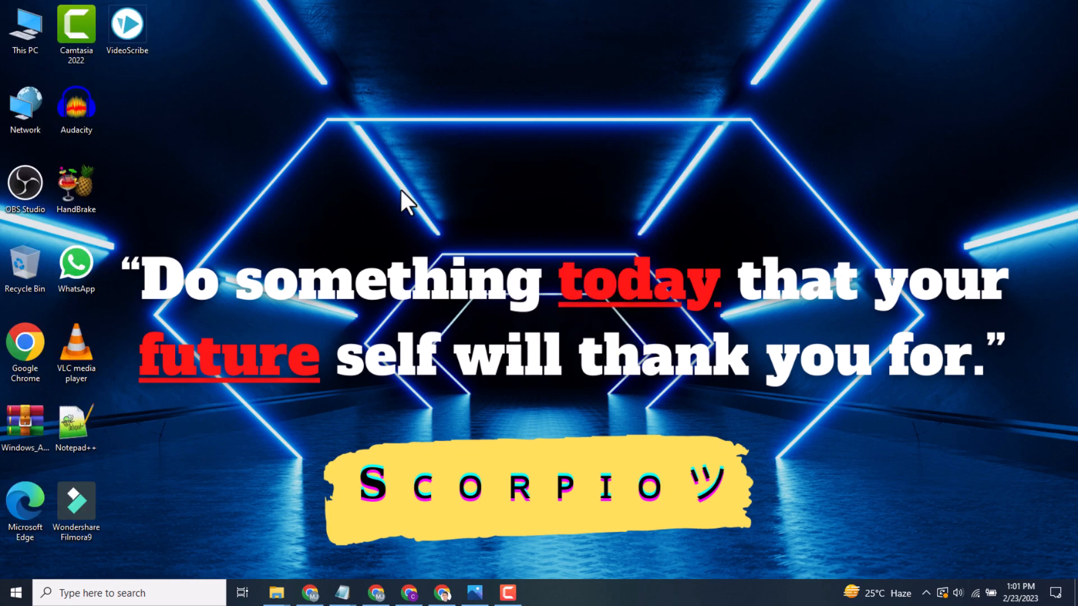